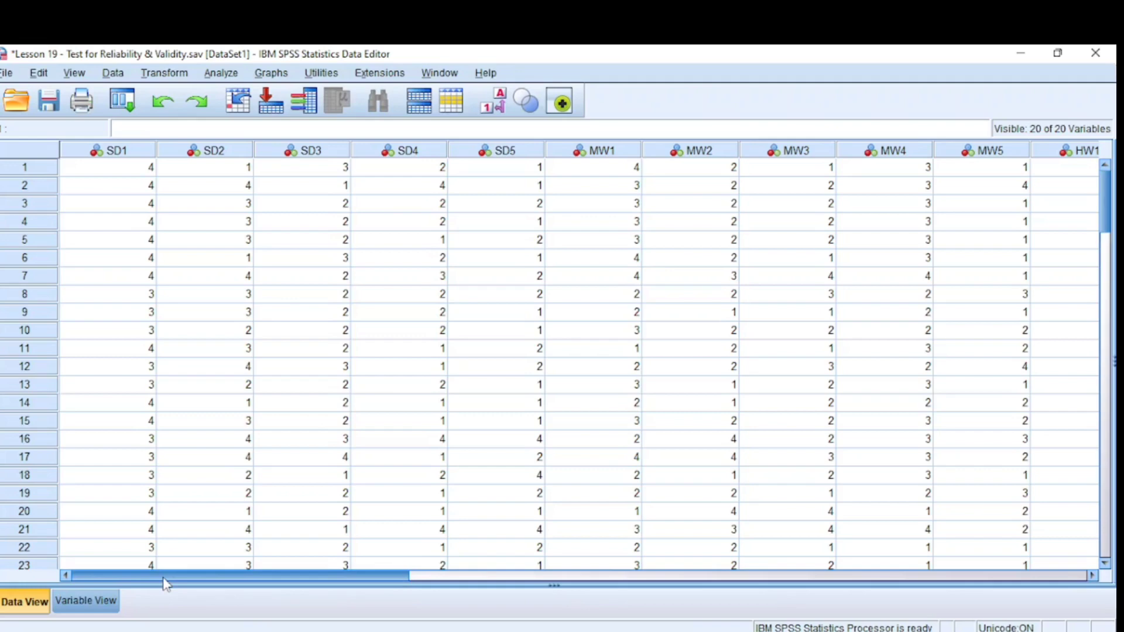
# Review the variable definitions and the value labels assigned to SD1
pyautogui.click(111, 603)
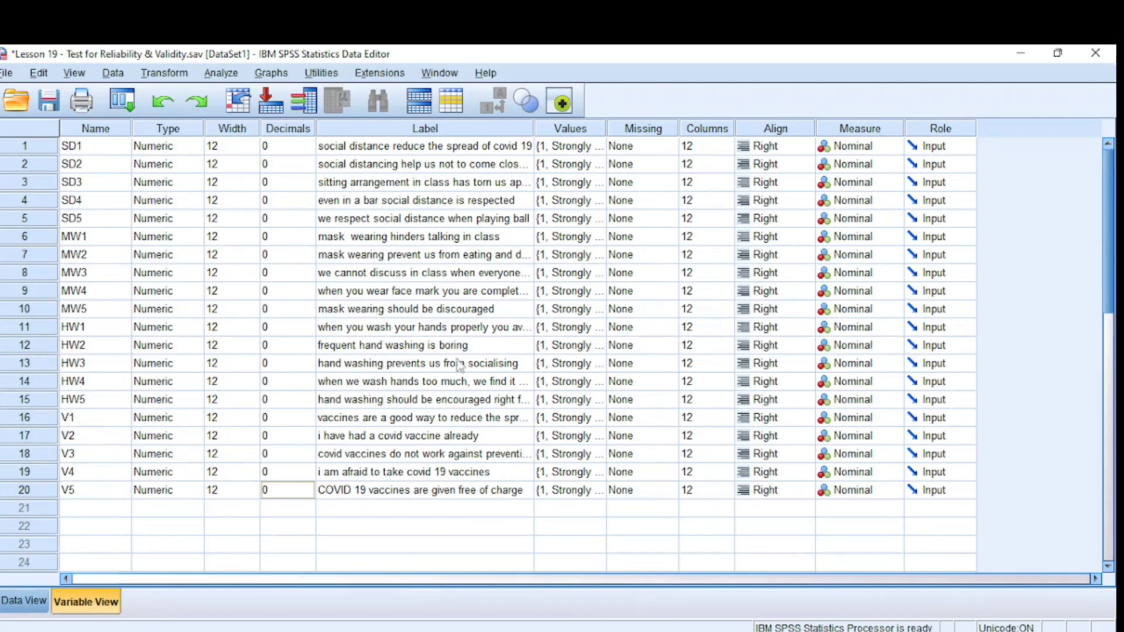
pyautogui.click(595, 146)
pyautogui.click(601, 145)
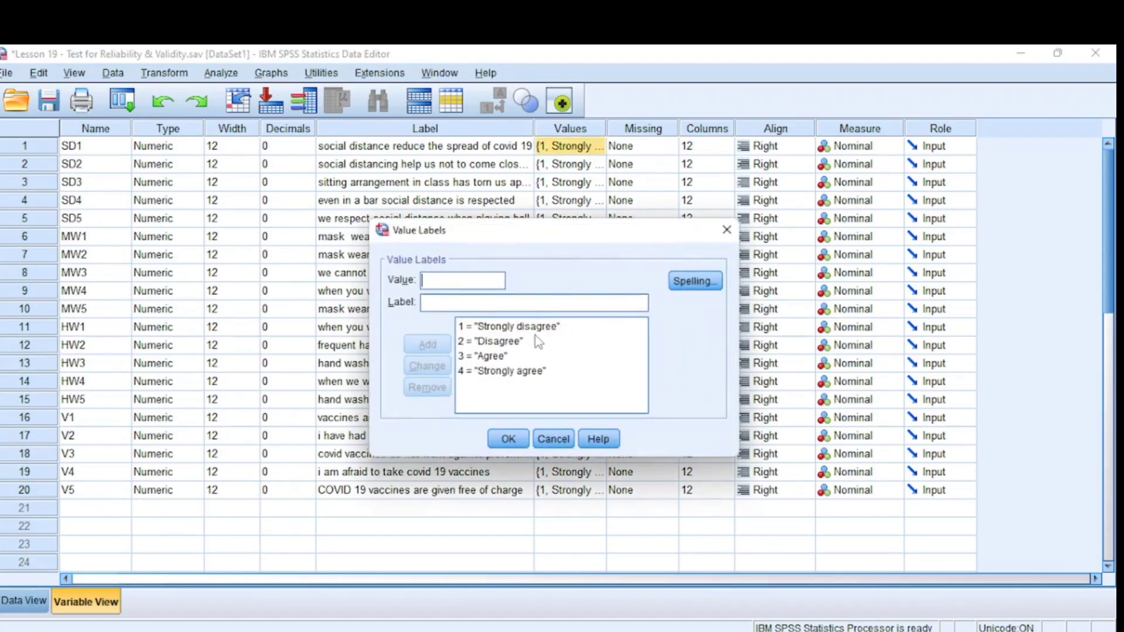
pyautogui.click(518, 439)
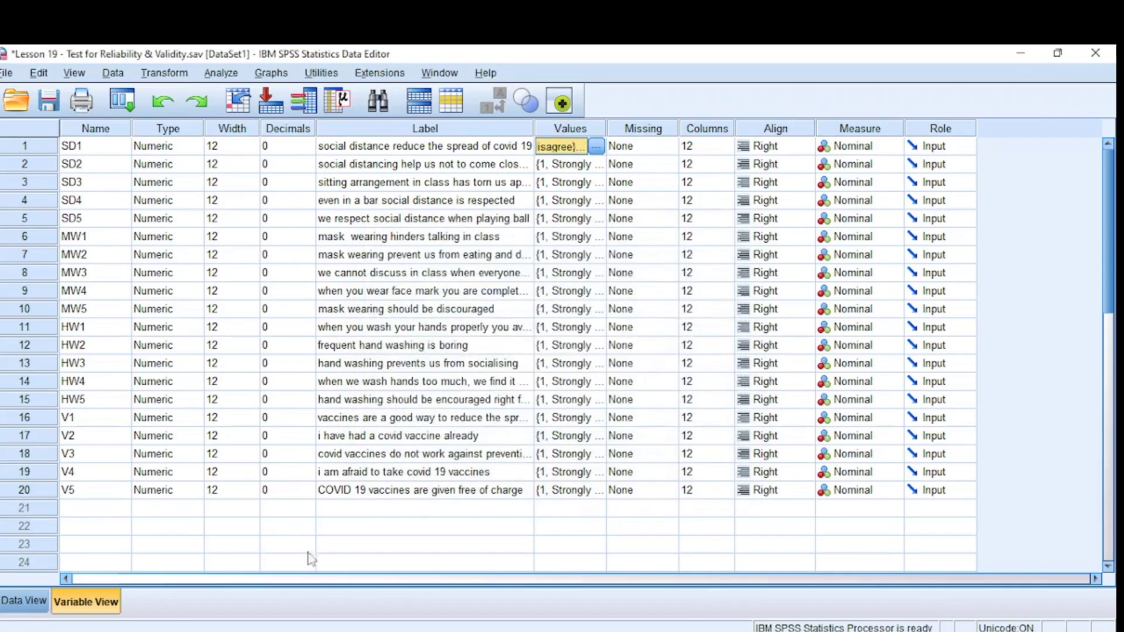
# Return to the data values and check the cases down to row 100
pyautogui.click(46, 602)
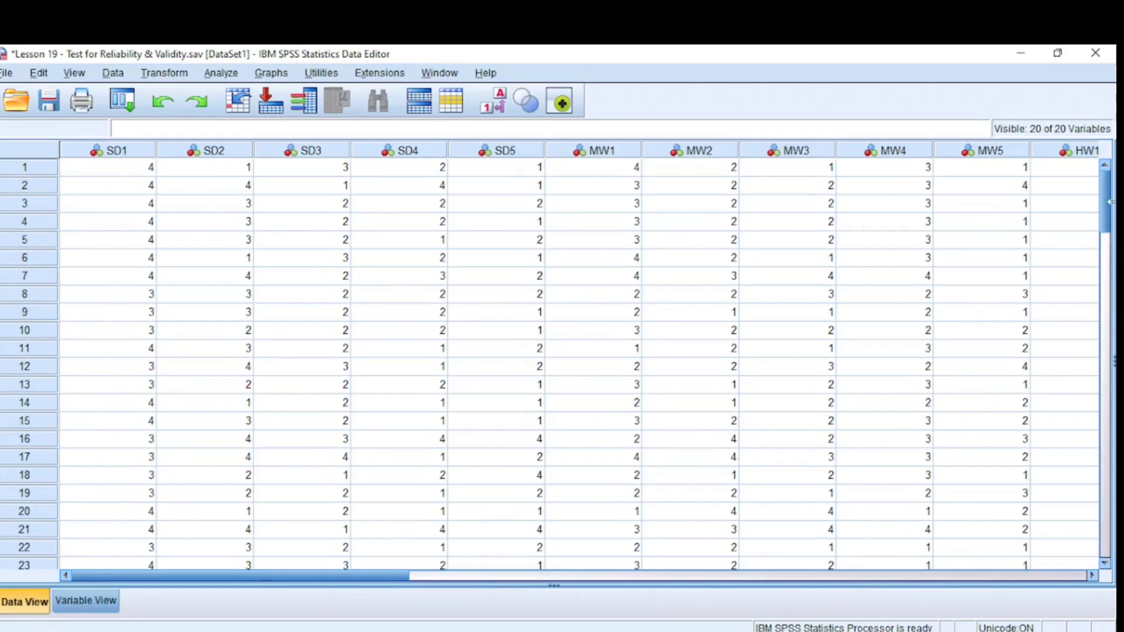
pyautogui.moveTo(1110, 202); pyautogui.dragTo(1077, 446)
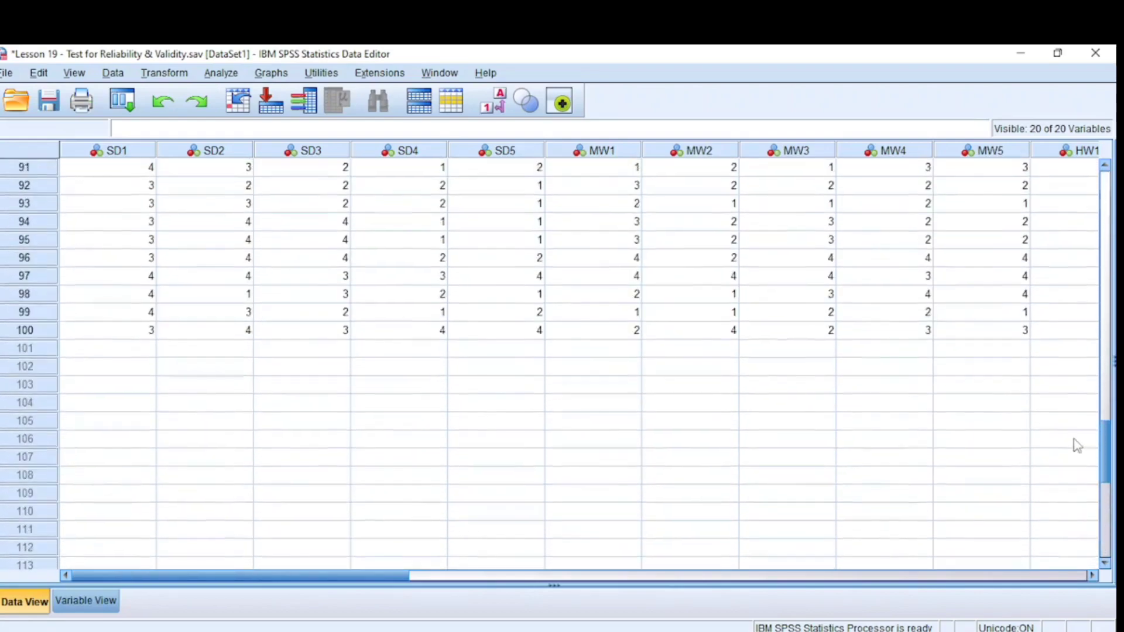
pyautogui.scroll(1, 1077, 446)
pyautogui.click(36, 385)
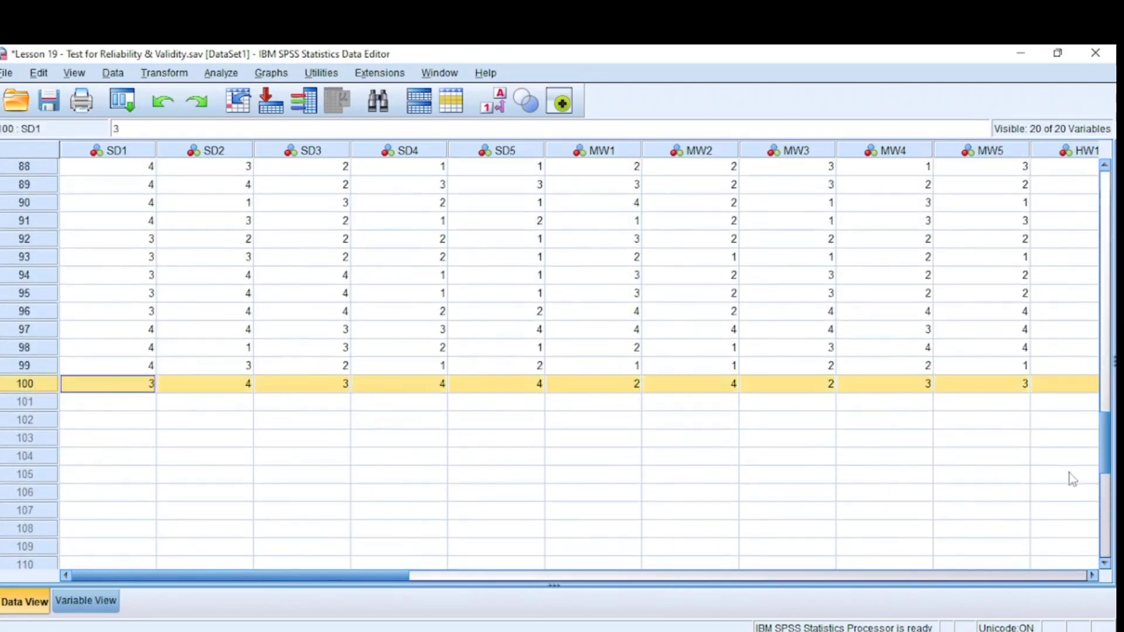
pyautogui.moveTo(1105, 447); pyautogui.dragTo(1104, 193)
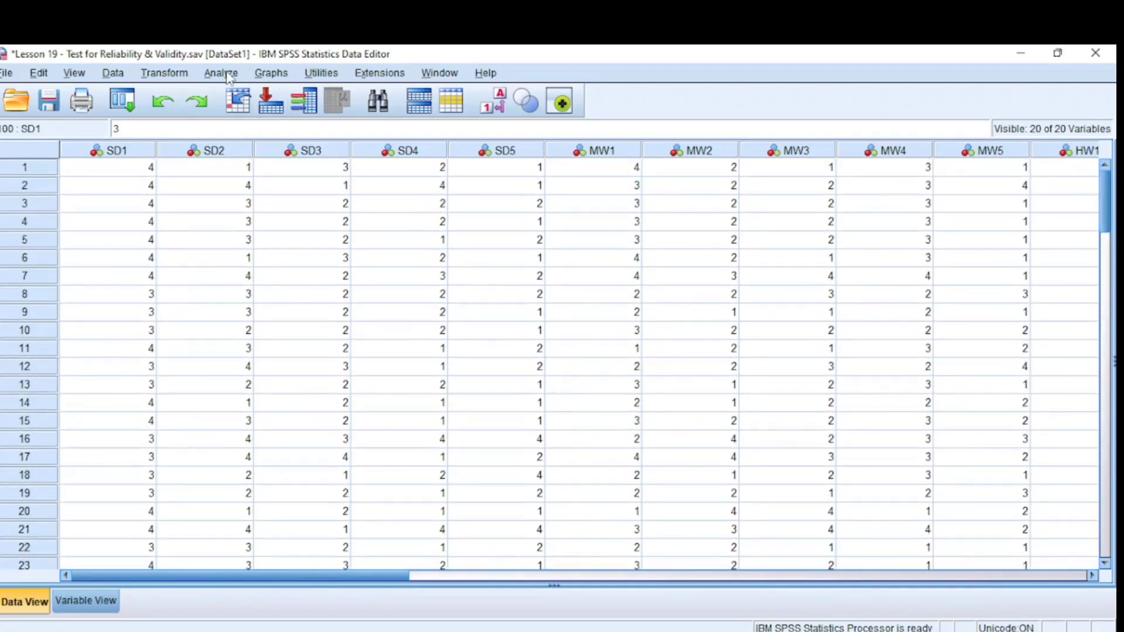
# Set up a Reliability Analysis from cleared settings, with all the questionnaire variables as items and the Alpha model
pyautogui.click(227, 74)
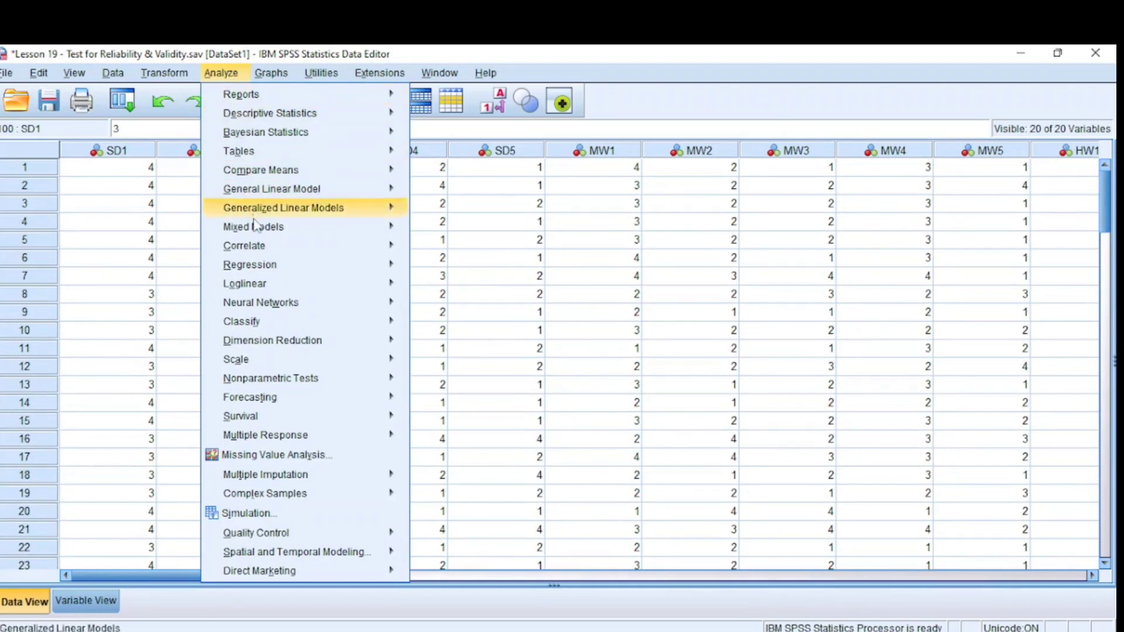
pyautogui.moveTo(279, 370)
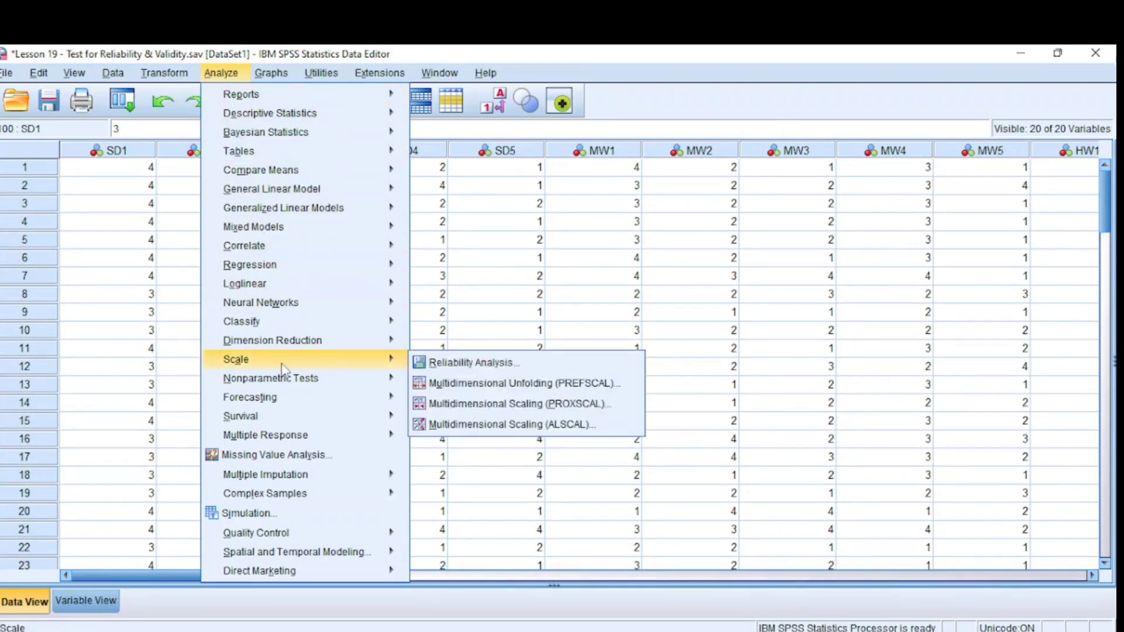
pyautogui.click(466, 360)
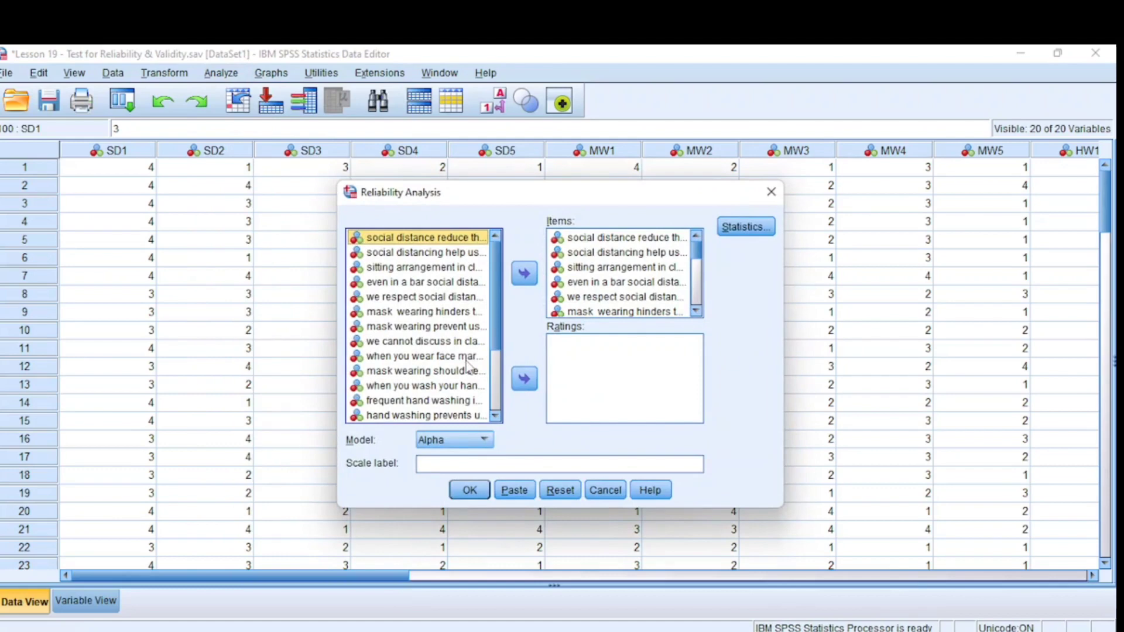
pyautogui.click(559, 492)
pyautogui.click(459, 362)
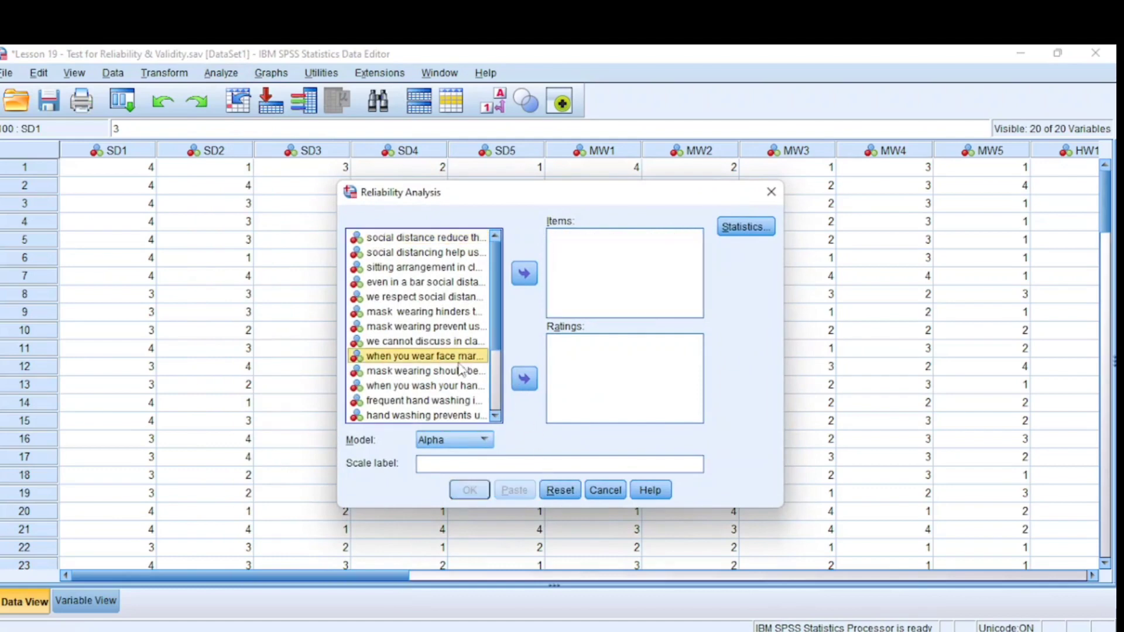
pyautogui.hotkey('ctrl', 'a')
pyautogui.click(524, 273)
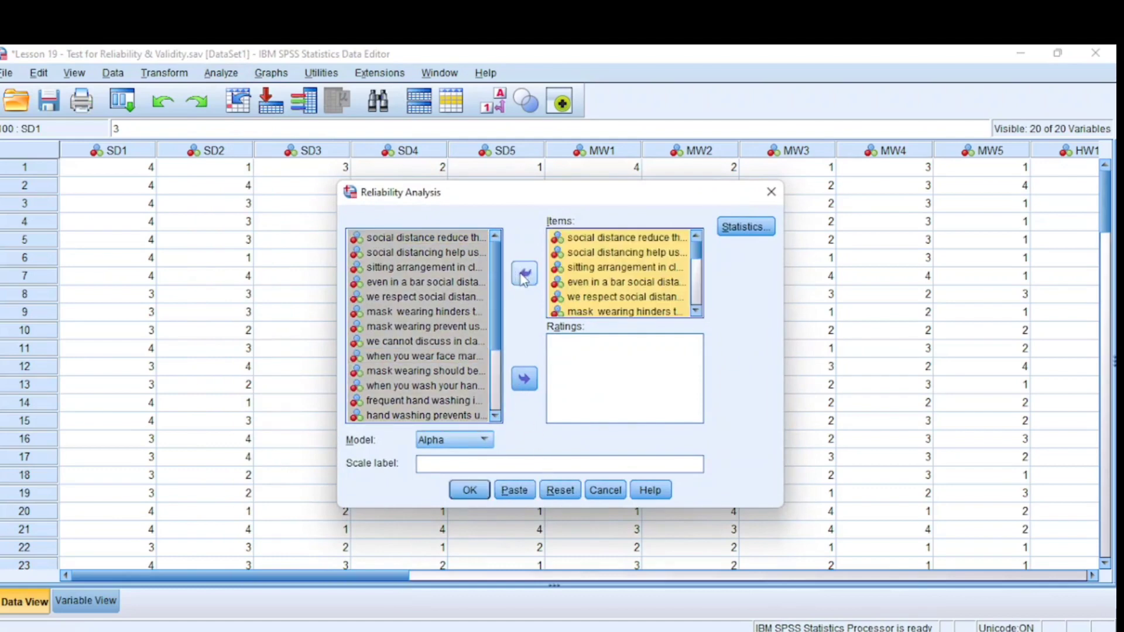
# Request descriptives for Item and Scale if item deleted, and run the reliability analysis
pyautogui.click(742, 225)
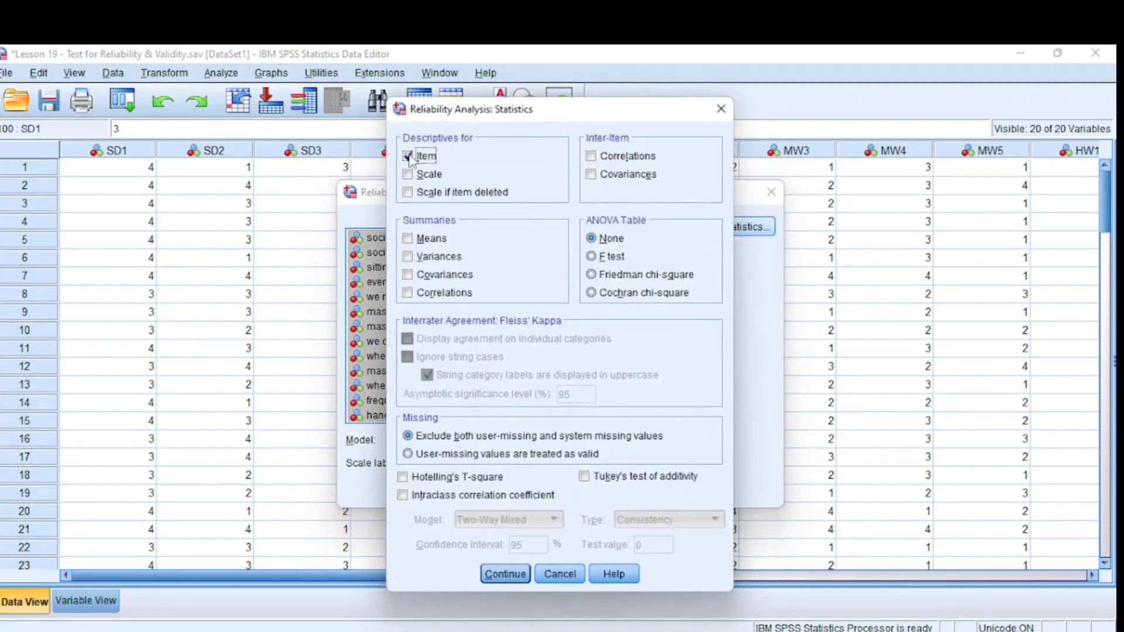
pyautogui.click(408, 192)
pyautogui.click(505, 576)
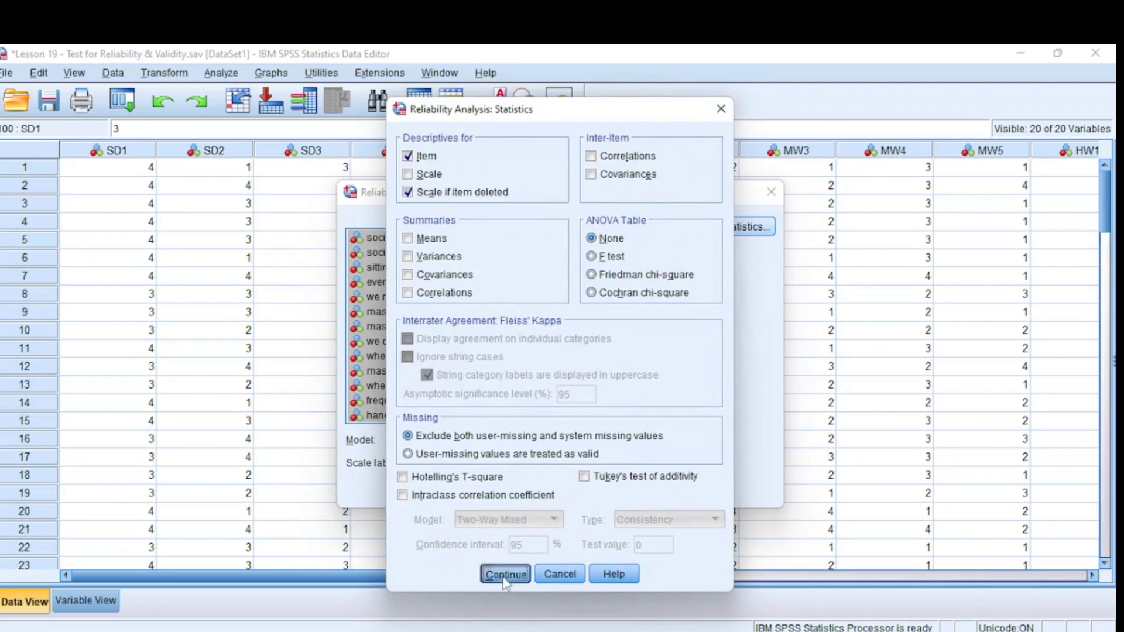
pyautogui.click(467, 489)
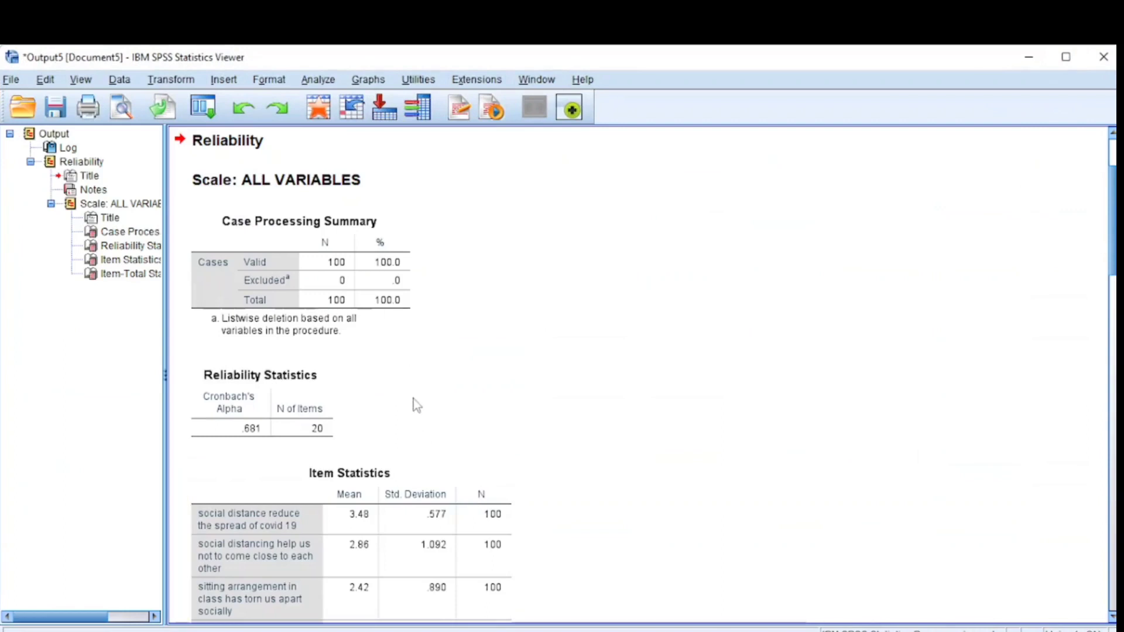
# Examine the overall Cronbach's Alpha, the Item Statistics and the start of the Item-Total Statistics in the output
pyautogui.click(326, 385)
pyautogui.scroll(-3, 326, 385)
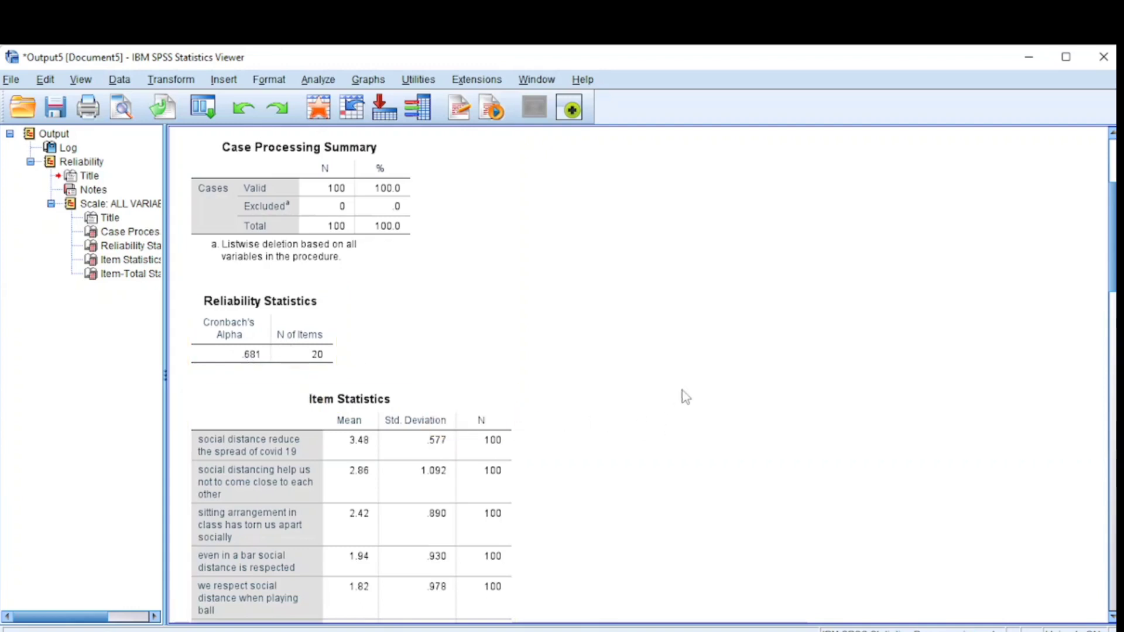
pyautogui.scroll(-5, 689, 379)
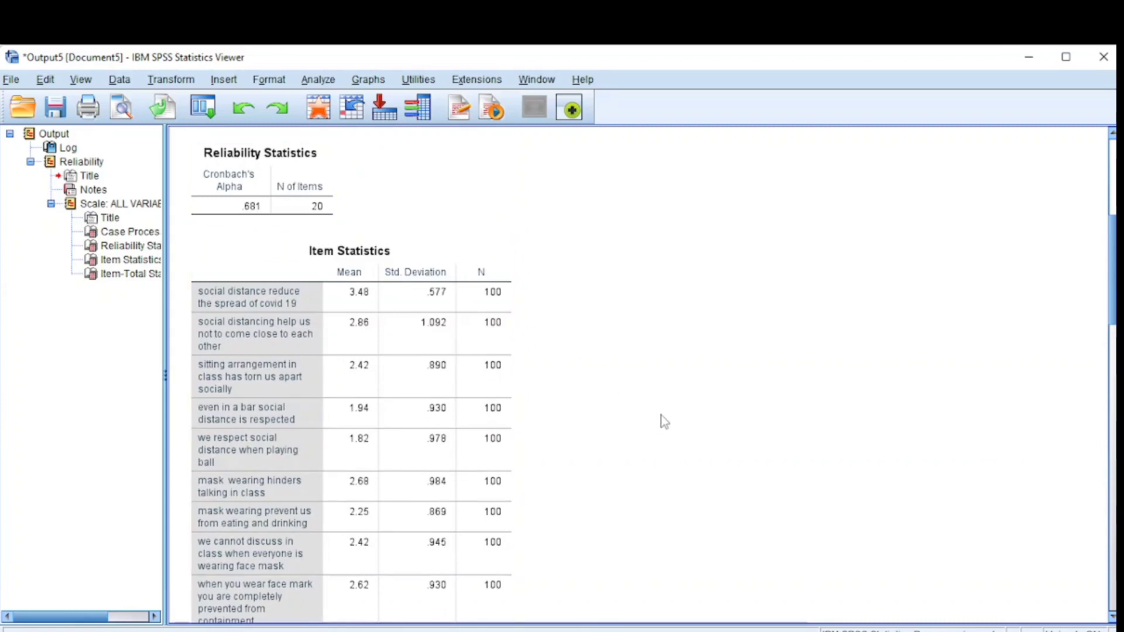
pyautogui.scroll(-15, 734, 442)
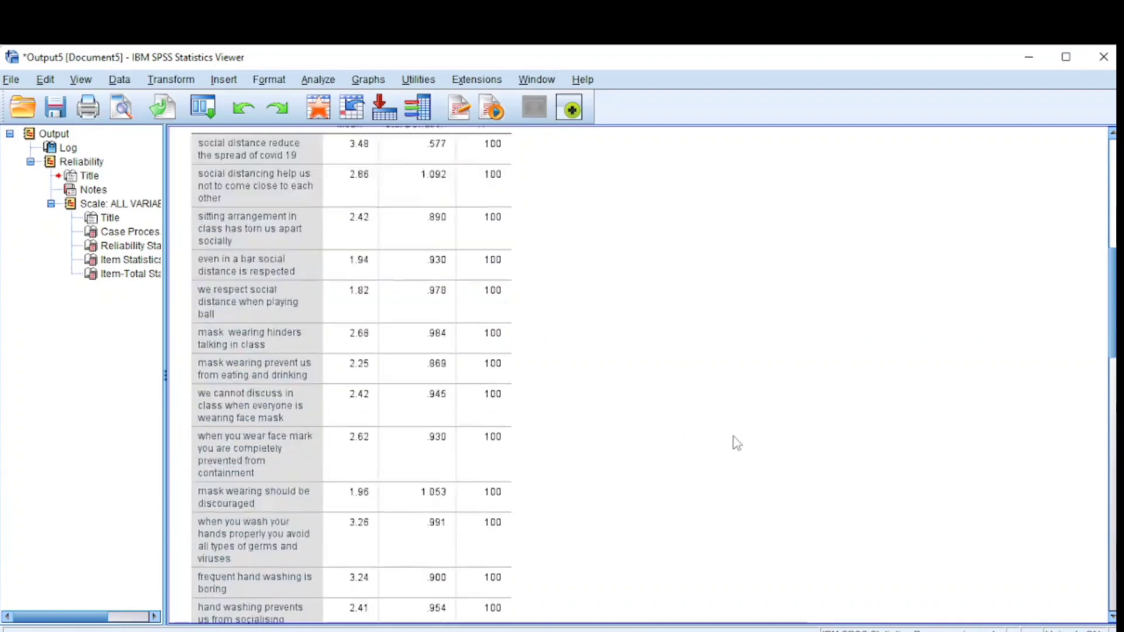
pyautogui.click(555, 398)
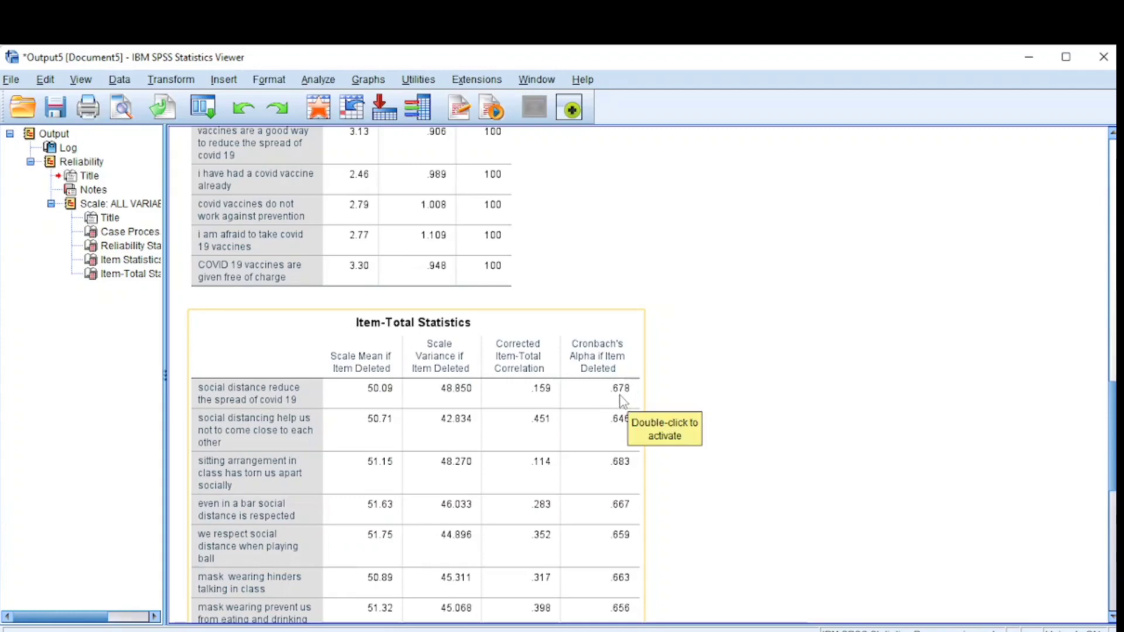
pyautogui.scroll(15, 621, 398)
pyautogui.scroll(3, 304, 293)
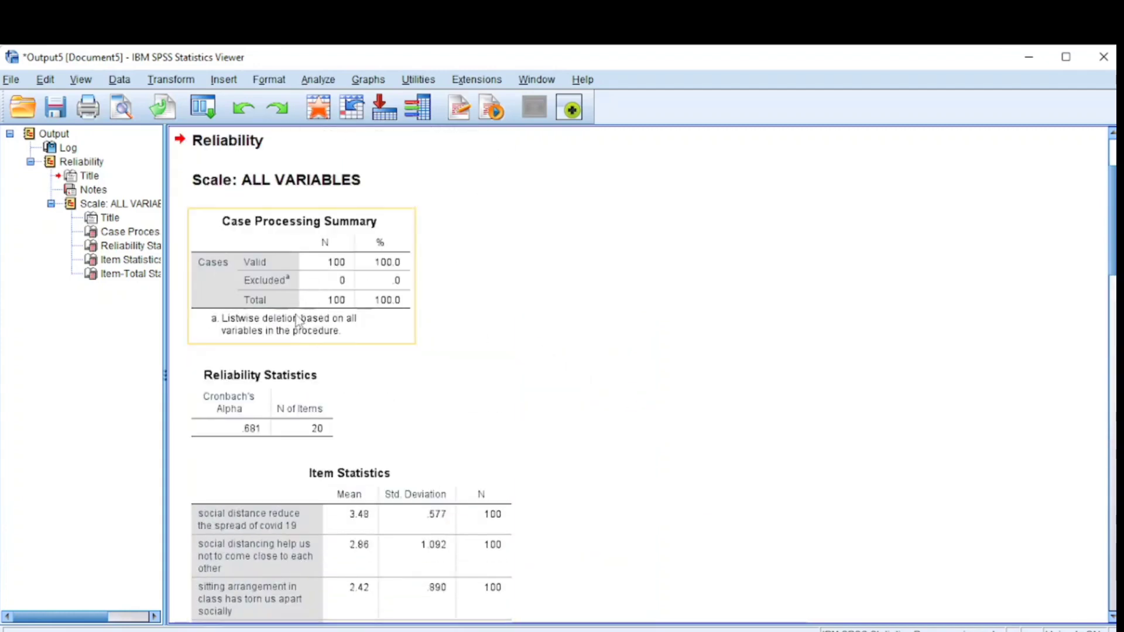
# Compare each item's Cronbach's Alpha if Item Deleted with the overall alpha in the Reliability Statistics table
pyautogui.scroll(-10, 714, 476)
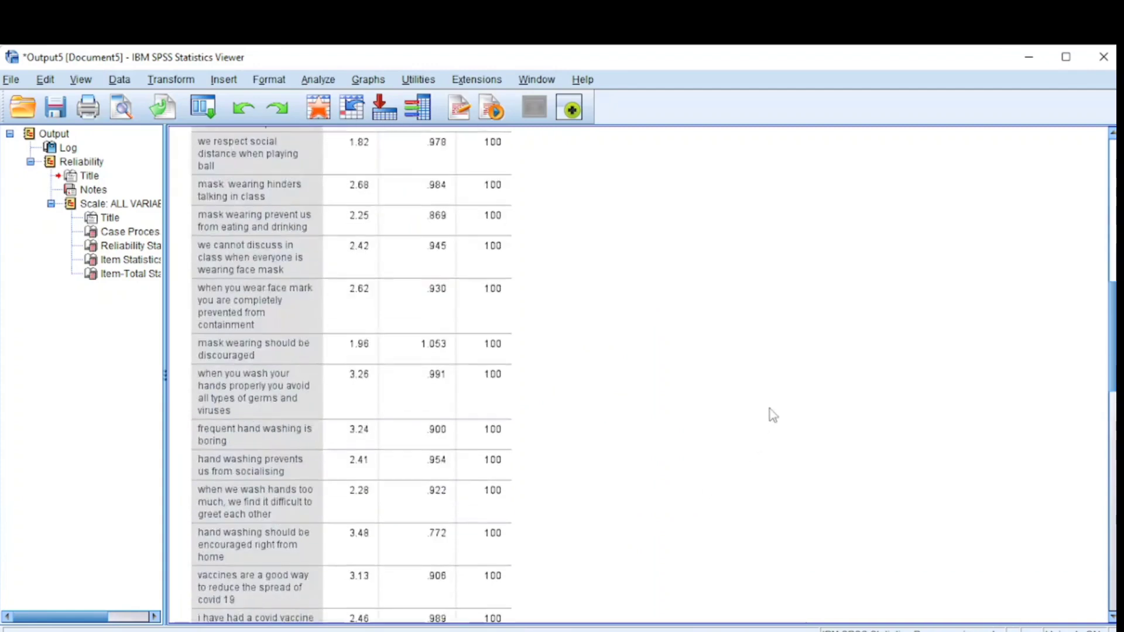
pyautogui.scroll(-10, 771, 413)
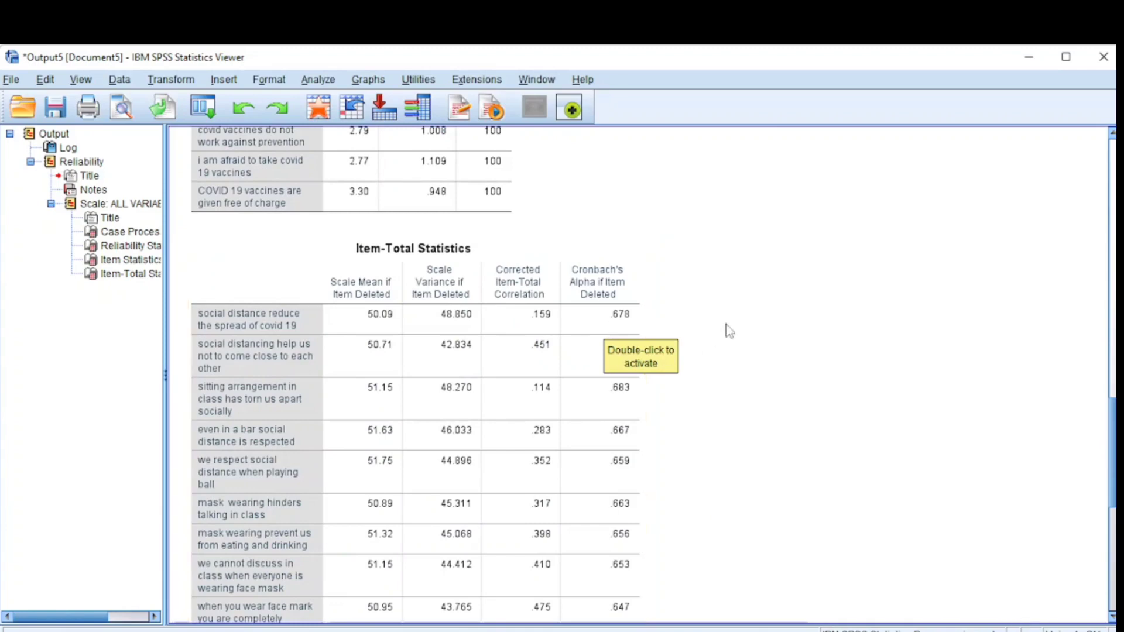
pyautogui.scroll(-3, 638, 363)
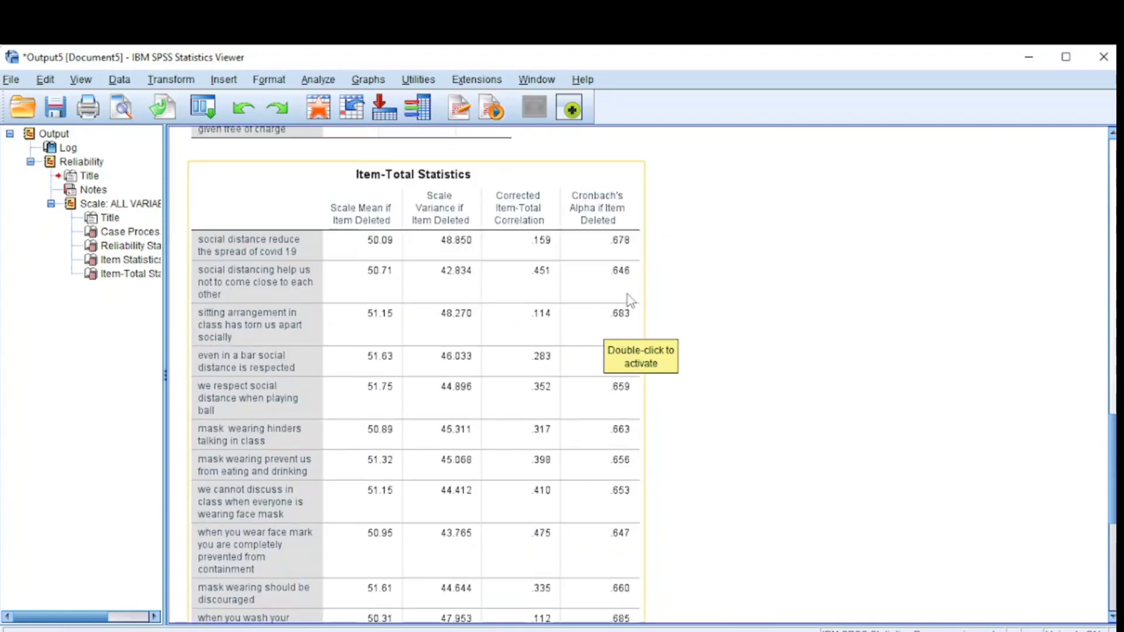
pyautogui.scroll(-12, 629, 301)
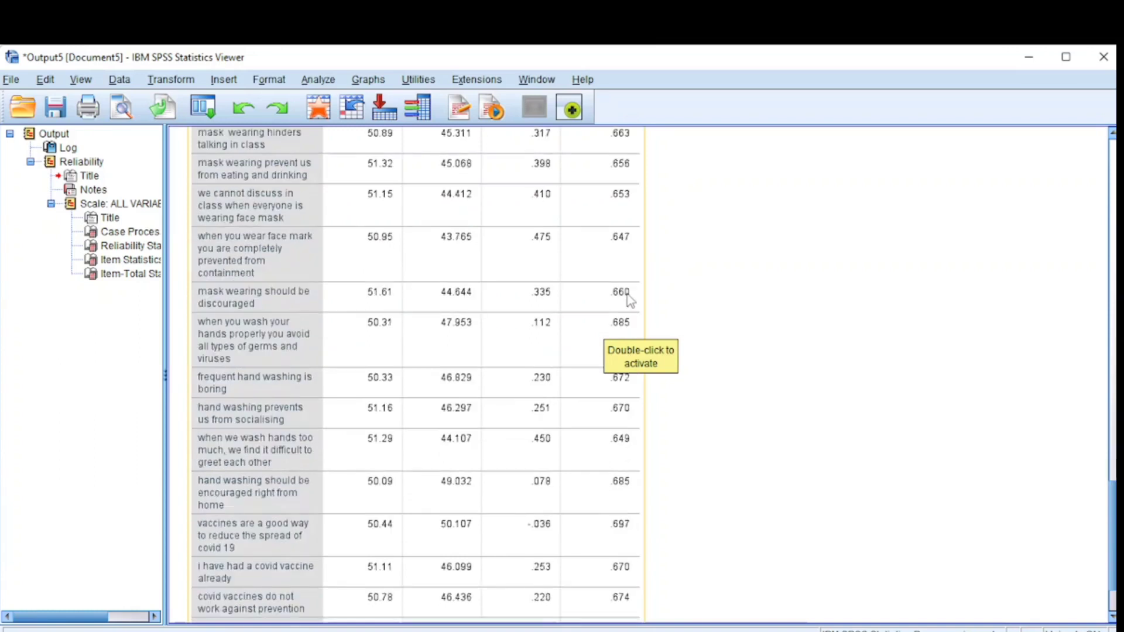
pyautogui.scroll(-4, 629, 300)
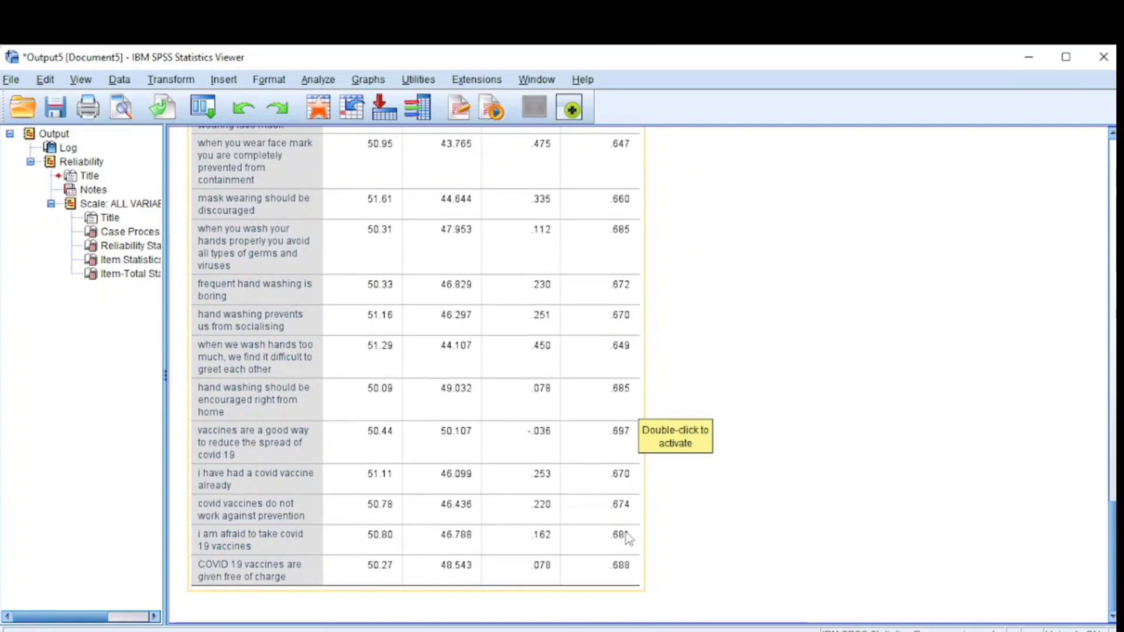
pyautogui.scroll(6, 627, 539)
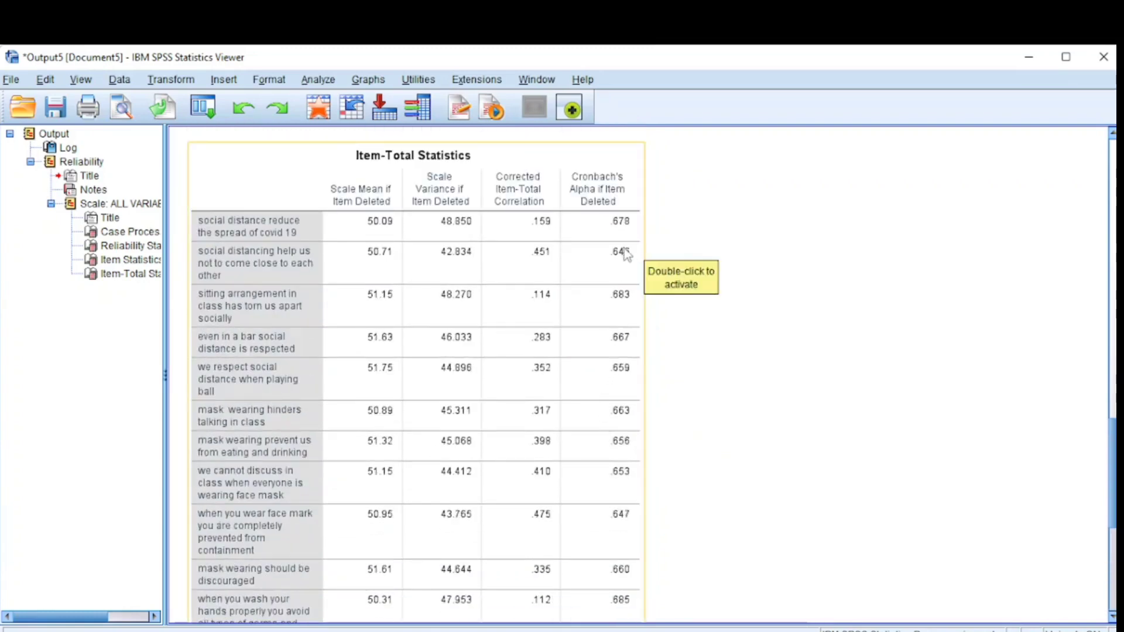
pyautogui.scroll(3, 624, 248)
pyautogui.scroll(3, 625, 253)
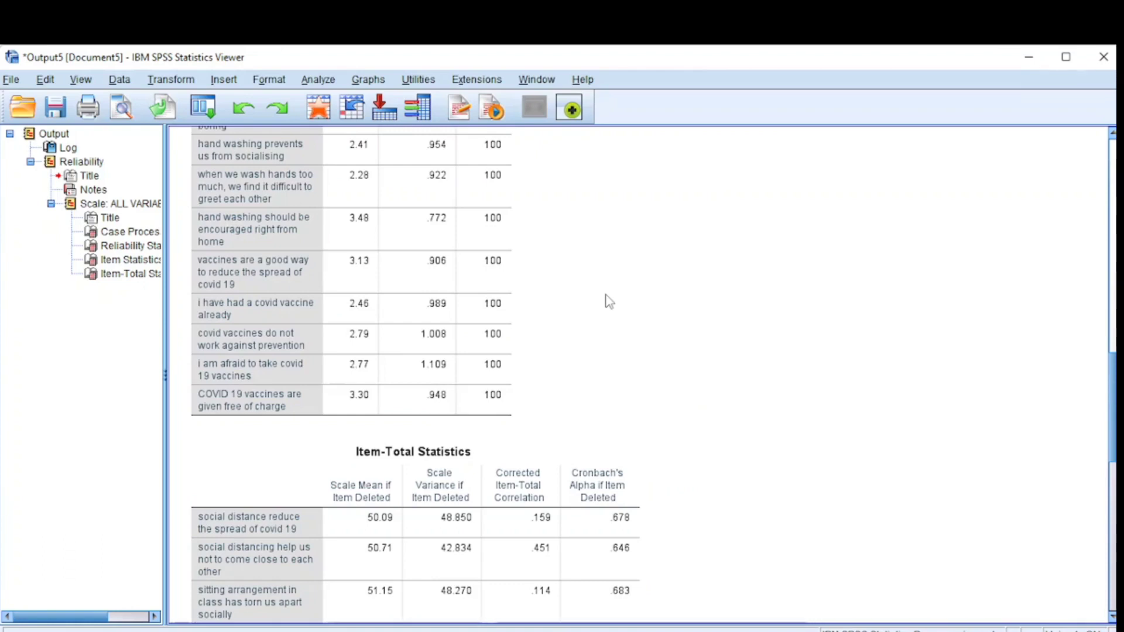
pyautogui.scroll(15, 628, 335)
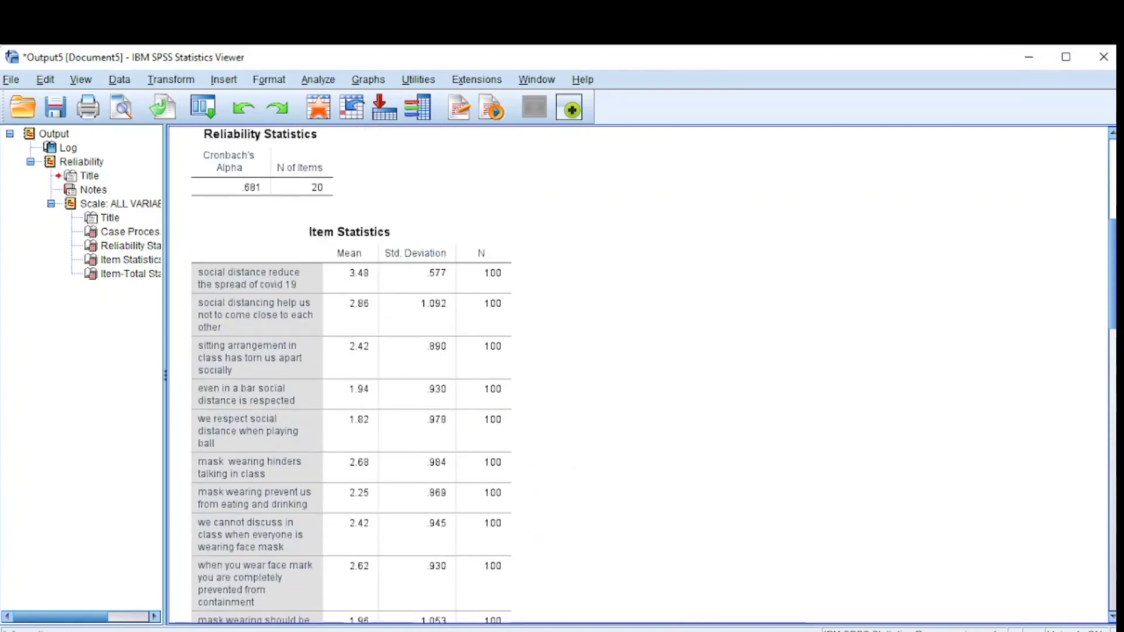
# Switch back to the Data Editor and select the row of case 1 to view its item scores
pyautogui.moveTo(672, 631)
pyautogui.click(618, 585)
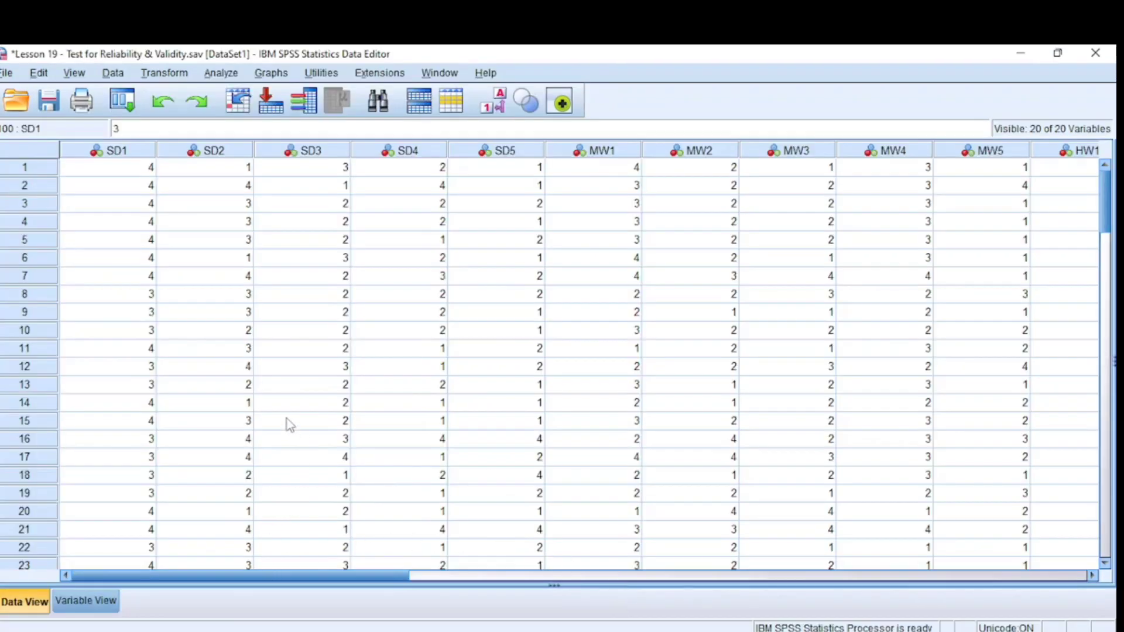
pyautogui.moveTo(263, 583)
pyautogui.mouseDown()
pyautogui.moveTo(772, 583)
pyautogui.moveTo(243, 583)
pyautogui.mouseUp()
pyautogui.click(37, 169)
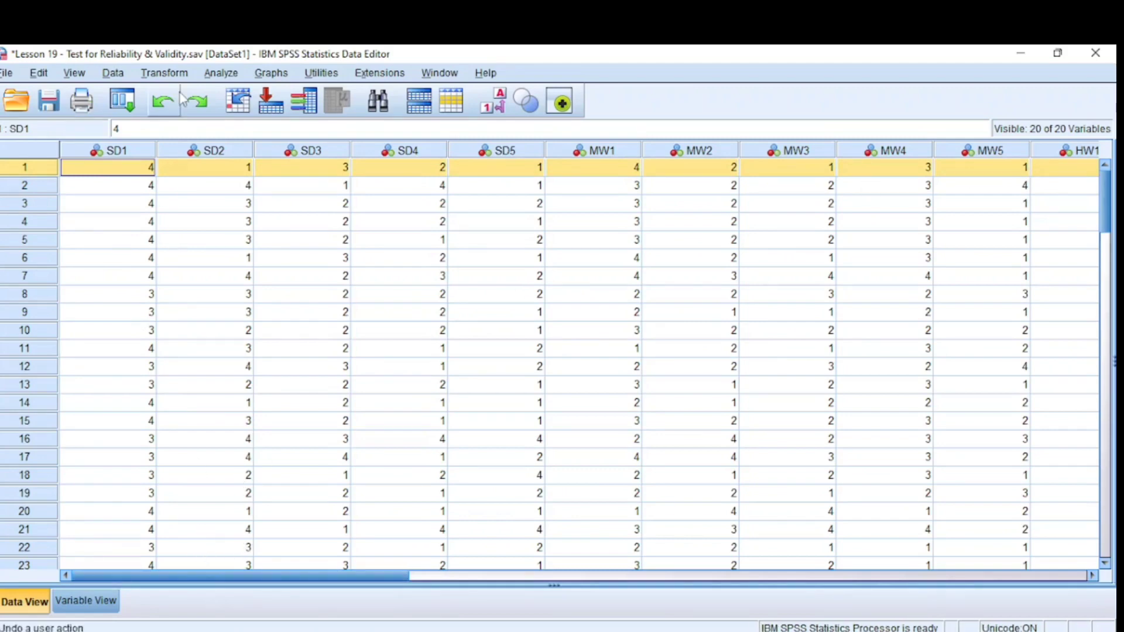
# Start a new Compute Variable definition, clear its previous settings and name the target variable Total
pyautogui.click(164, 72)
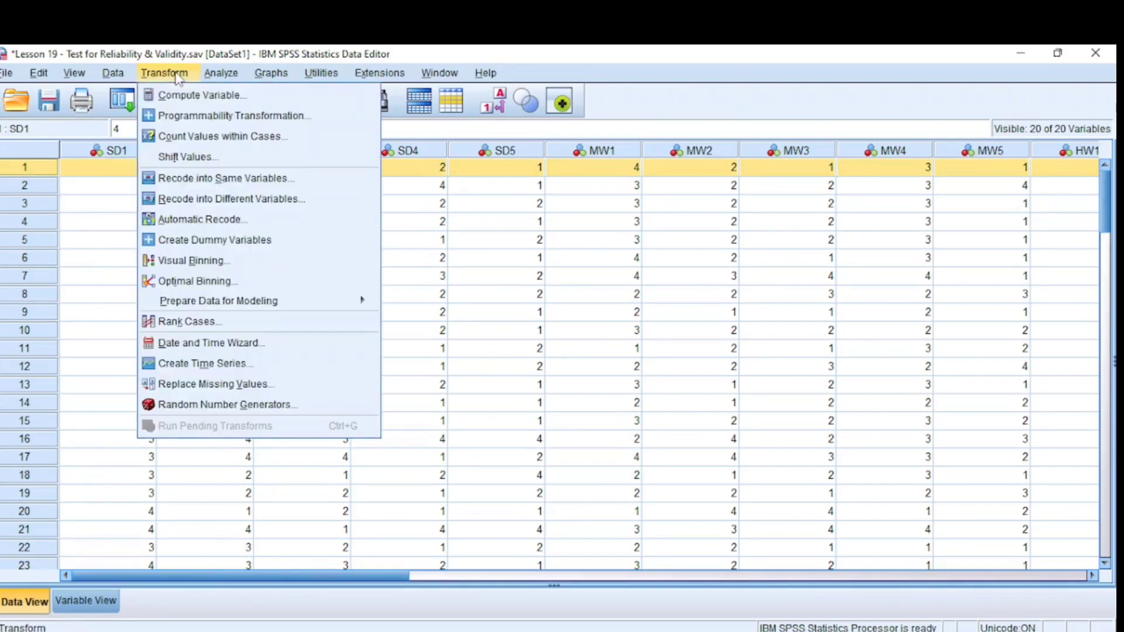
pyautogui.click(201, 92)
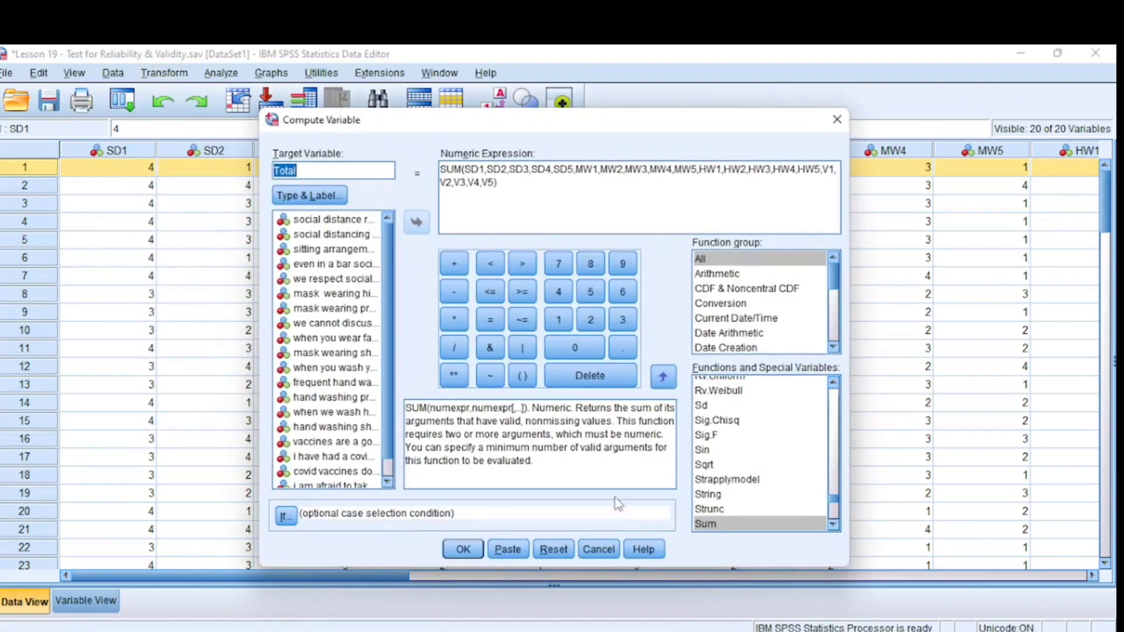
pyautogui.click(552, 547)
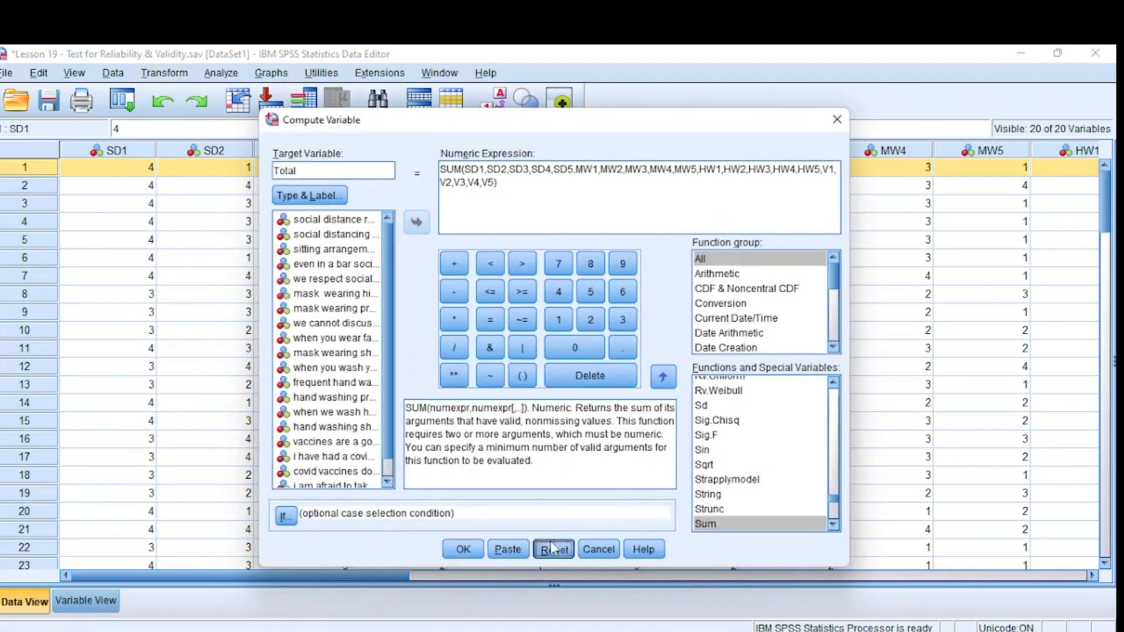
pyautogui.click(337, 176)
pyautogui.write('Total')
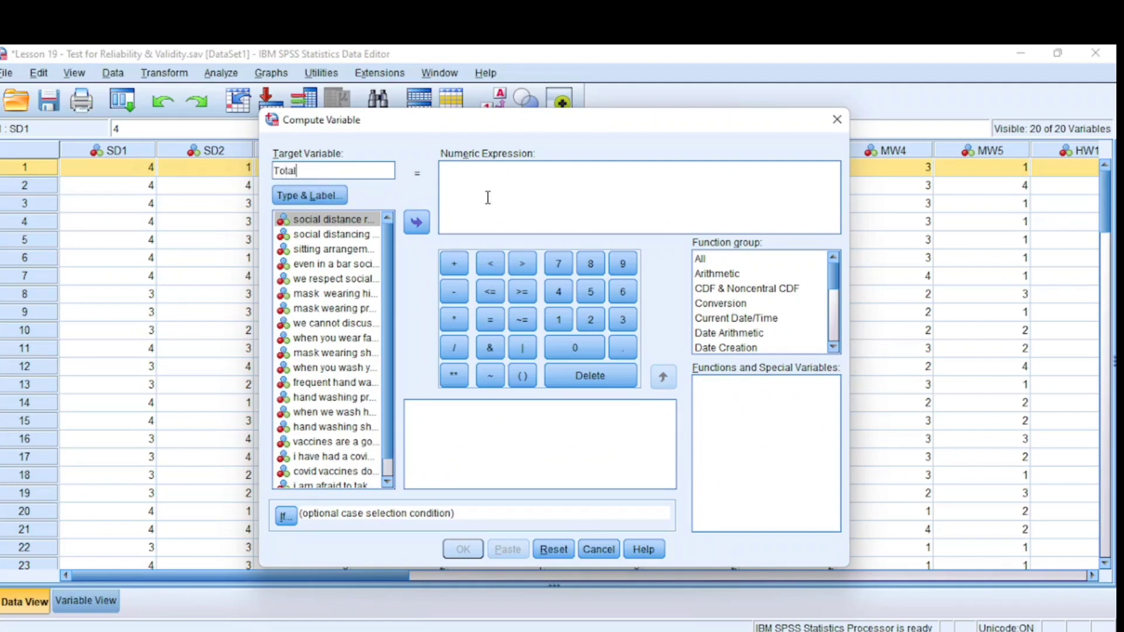
# Insert the Sum function from the All function group into the numeric expression and remove its placeholder arguments
pyautogui.click(488, 197)
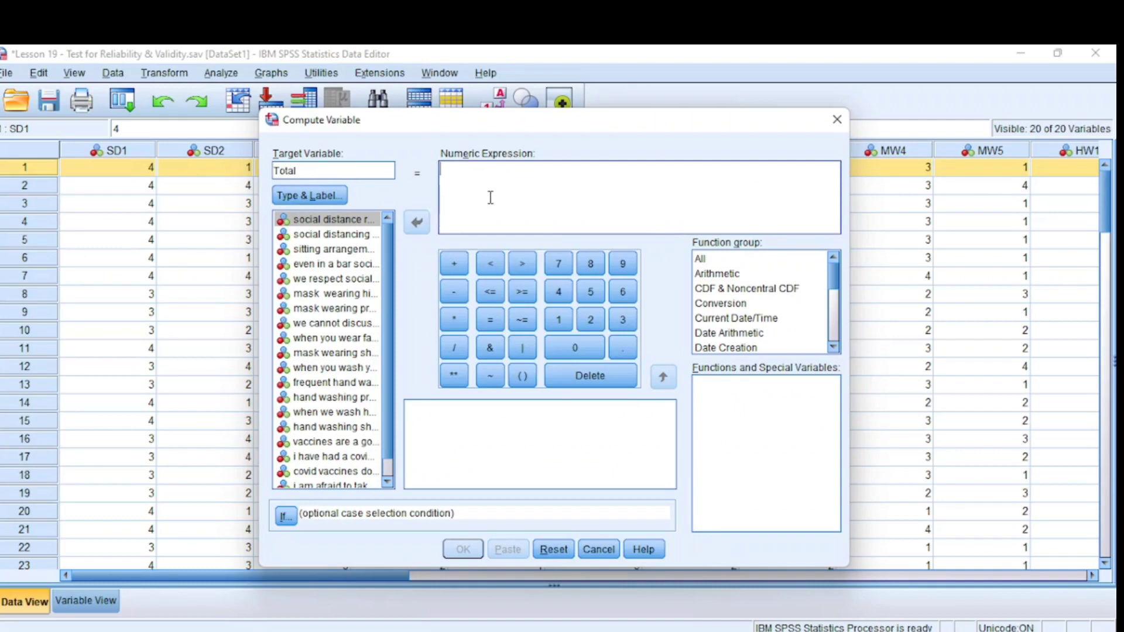
pyautogui.click(726, 259)
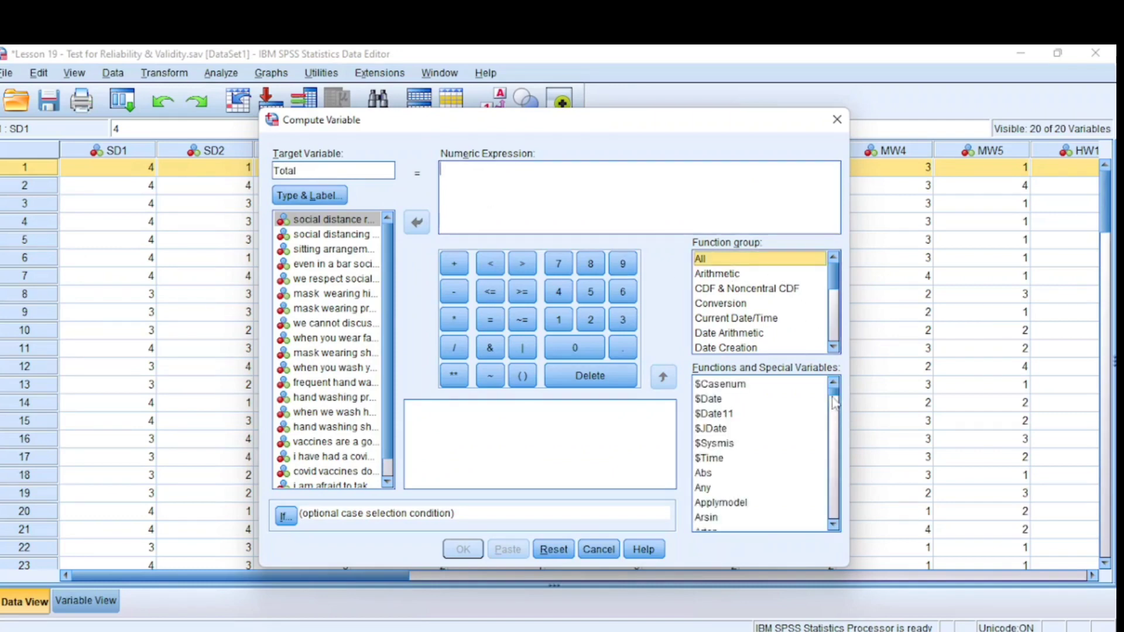
pyautogui.moveTo(834, 402); pyautogui.dragTo(850, 509)
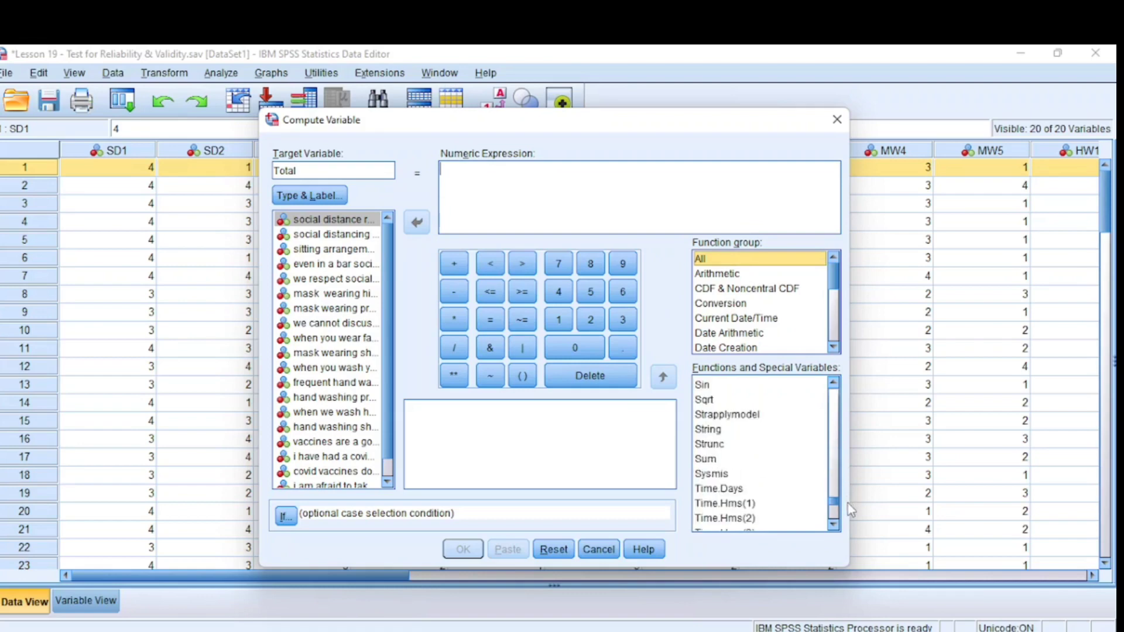
pyautogui.click(705, 459)
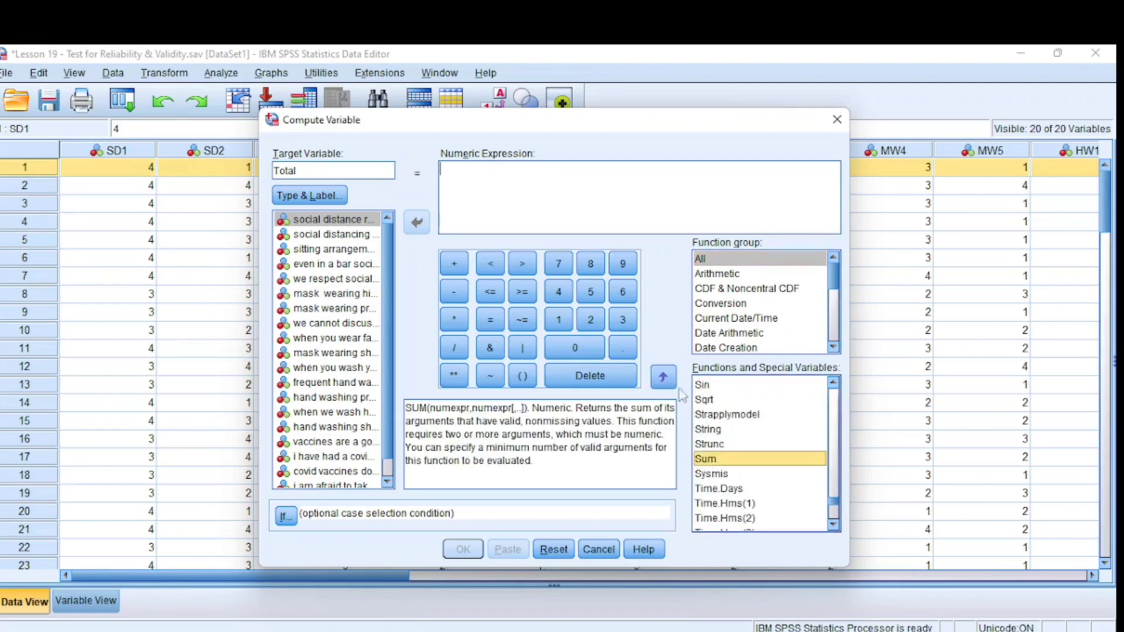
pyautogui.click(663, 377)
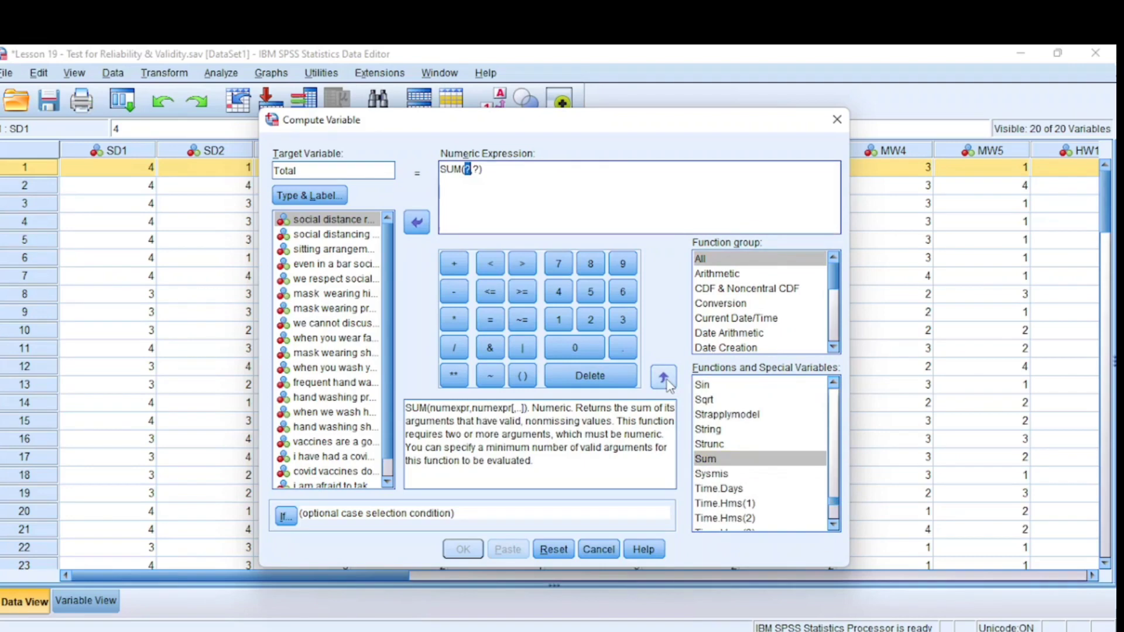
pyautogui.click(478, 171)
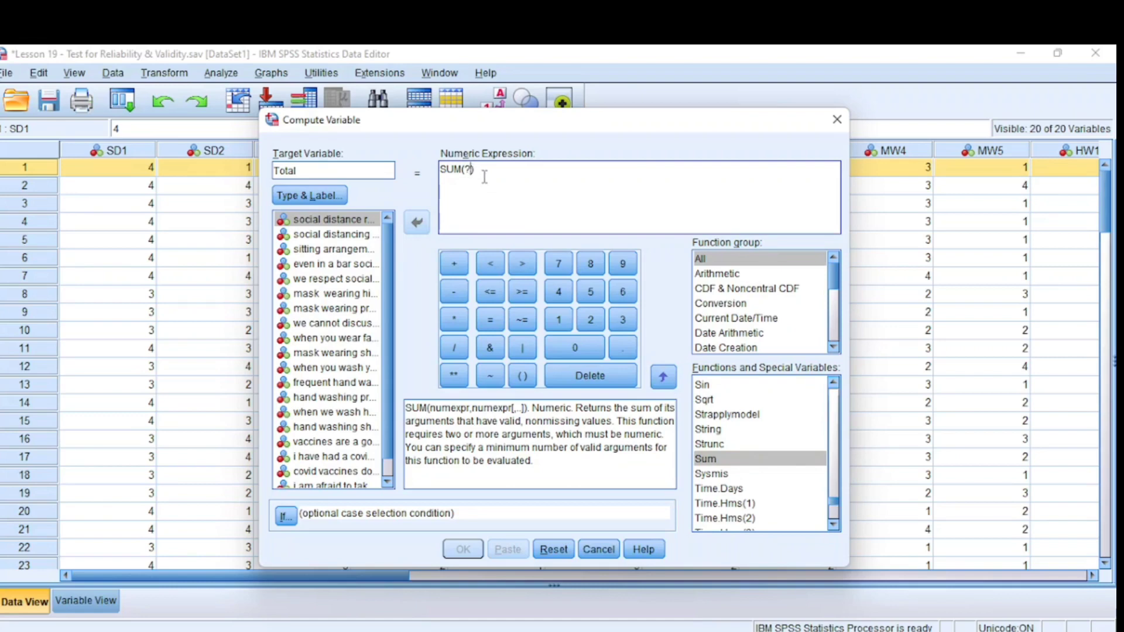
pyautogui.press('BackSpace')
# Fill the SUM function with all 20 items, SD1 to SD5, MW1 to MW5, HW1 to HW5 and V1 to V5
pyautogui.click(345, 221)
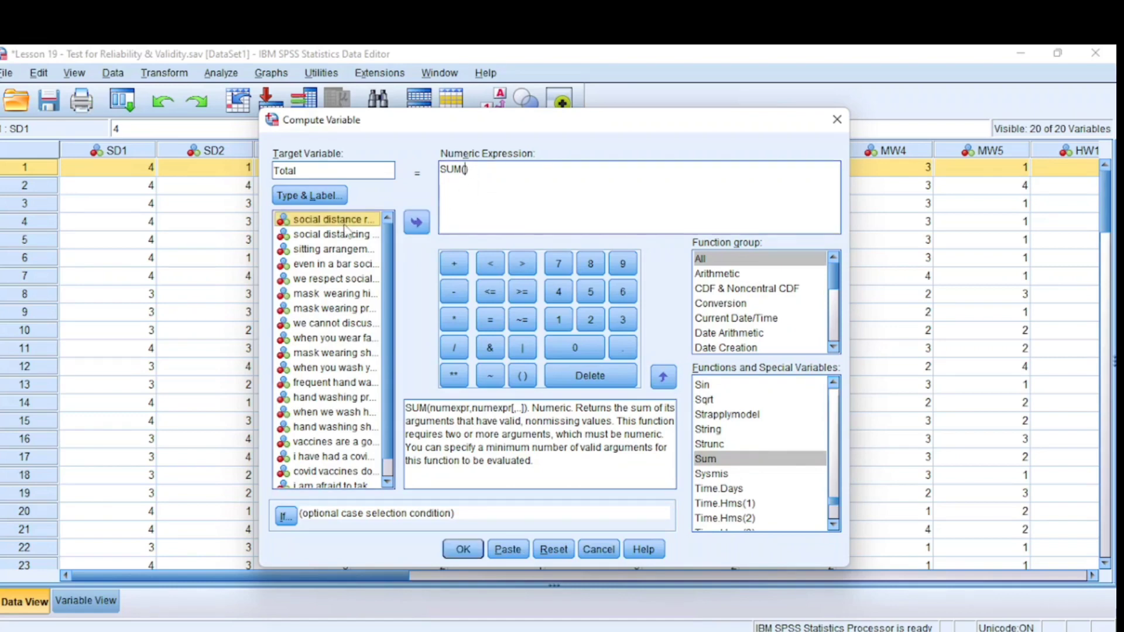
pyautogui.click(418, 225)
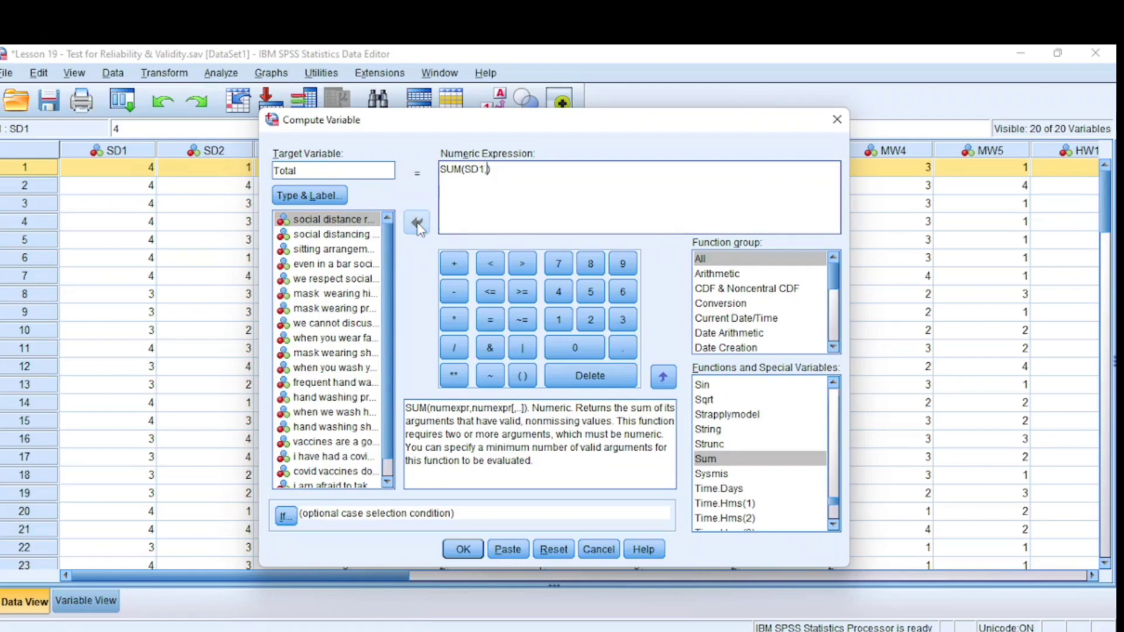
pyautogui.write(',')
pyautogui.click(352, 236)
pyautogui.click(418, 224)
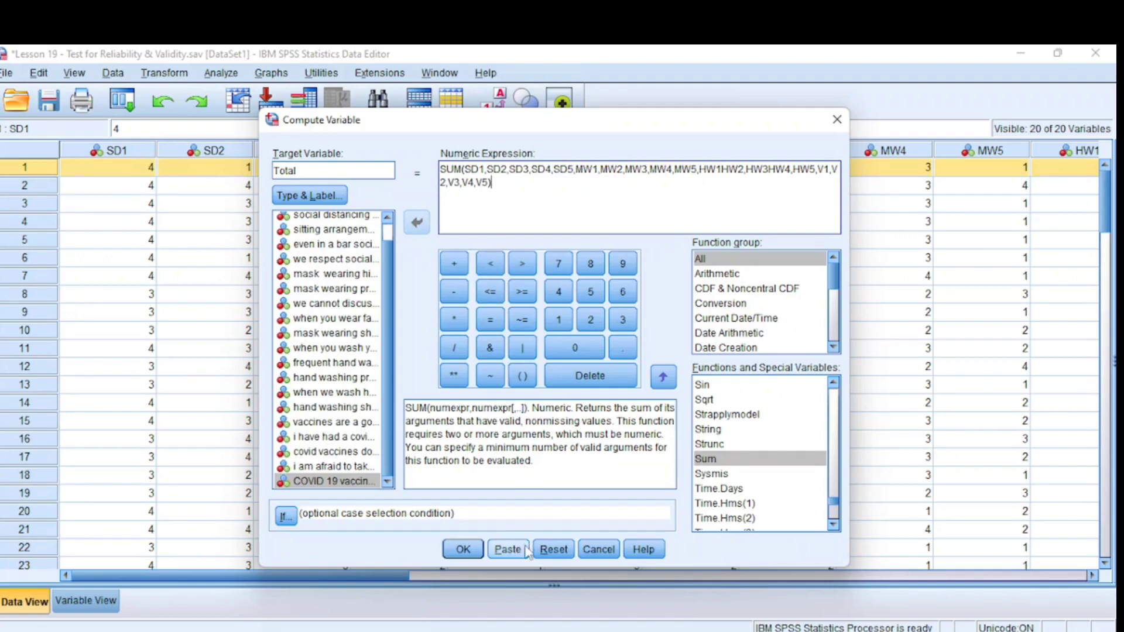
# Correct the SUM expression with commas between HW1 and HW2 and between HW3 and HW4, and compute the Total variable
pyautogui.click(463, 549)
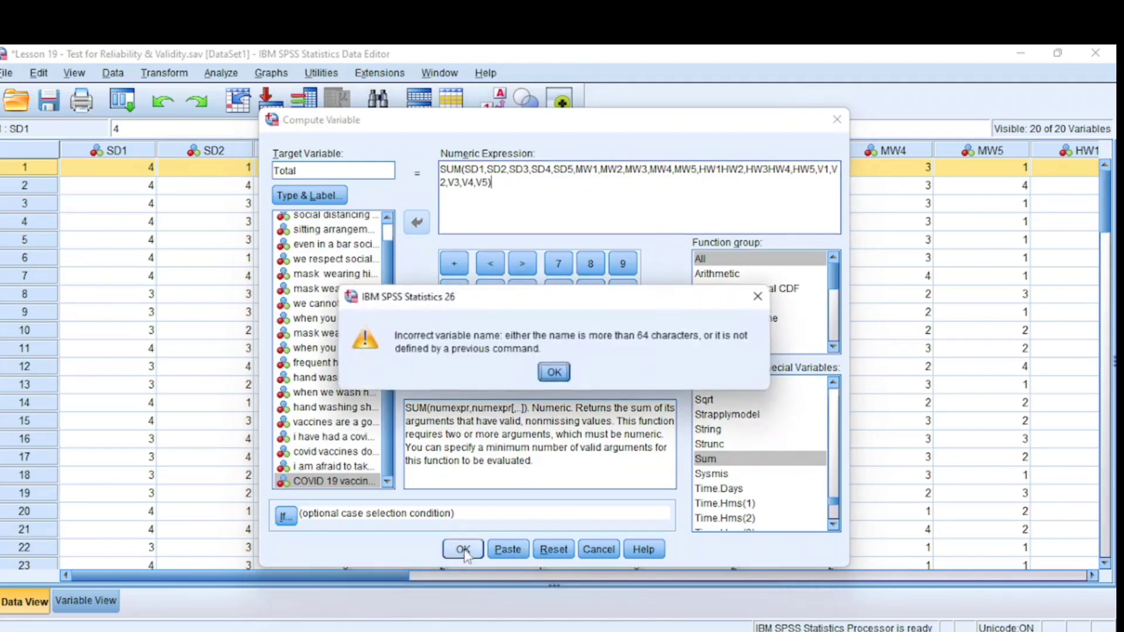
pyautogui.click(562, 378)
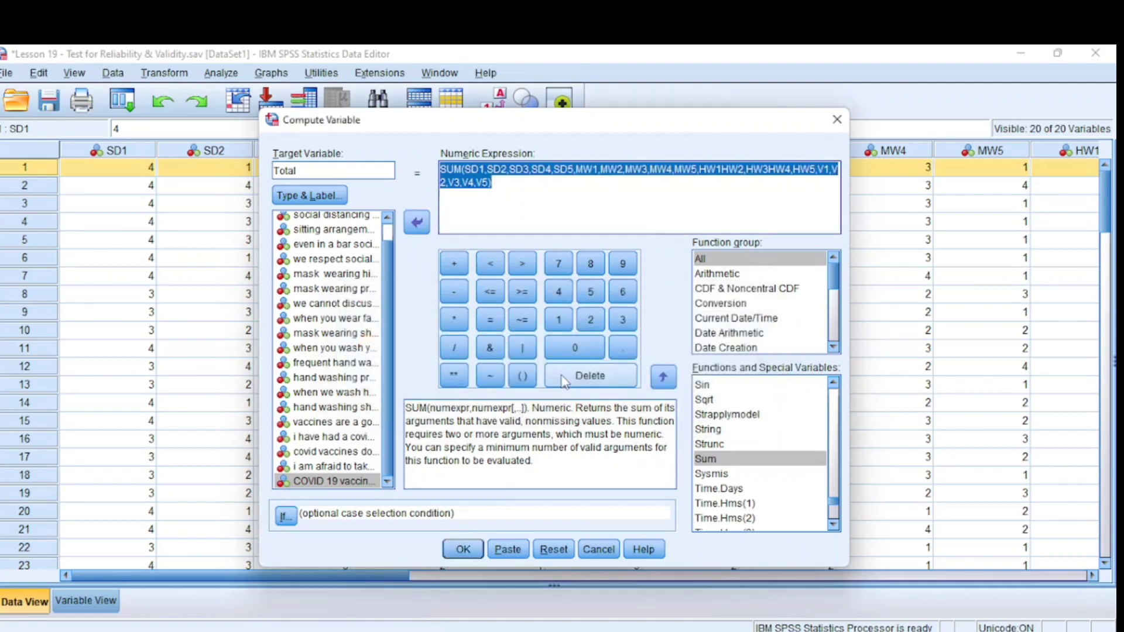
pyautogui.click(700, 192)
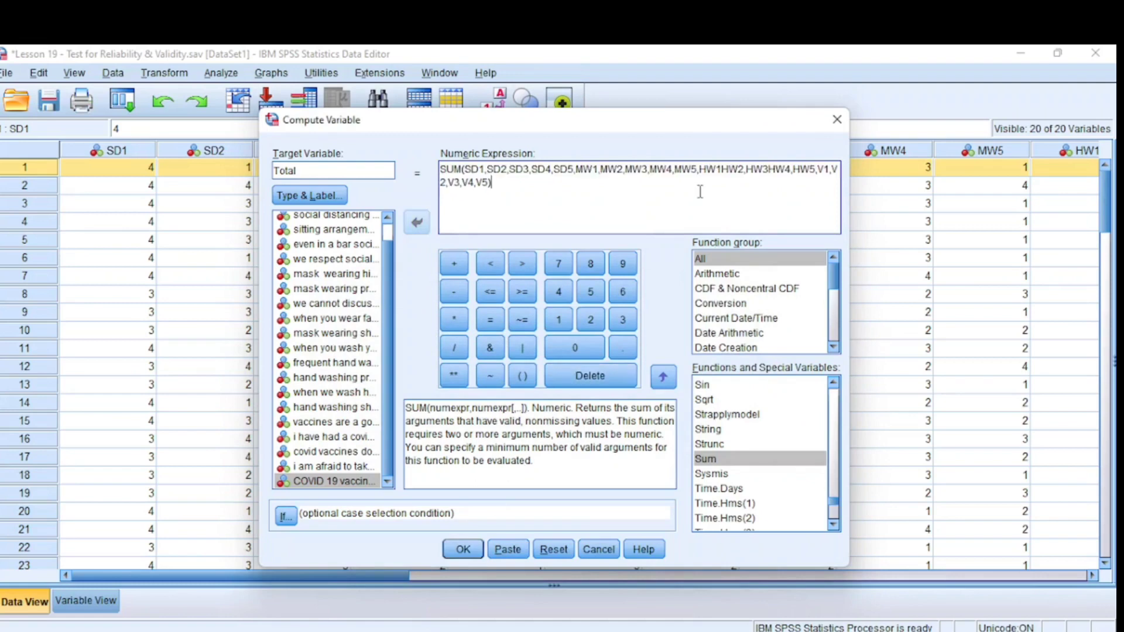
pyautogui.click(721, 170)
pyautogui.write(',')
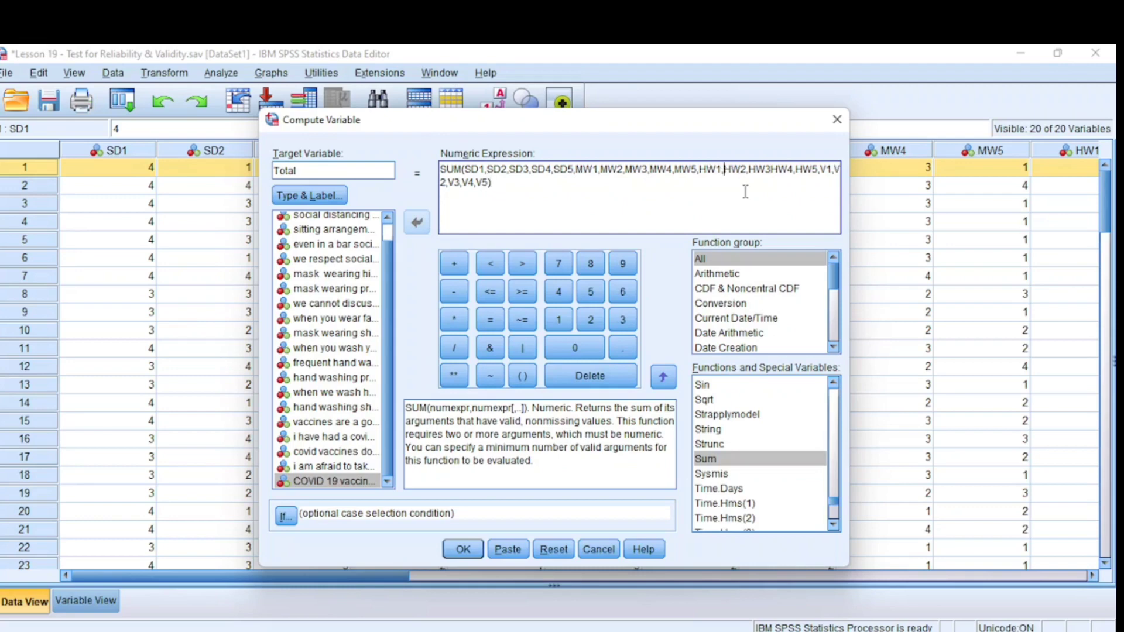
pyautogui.click(771, 170)
pyautogui.write(',')
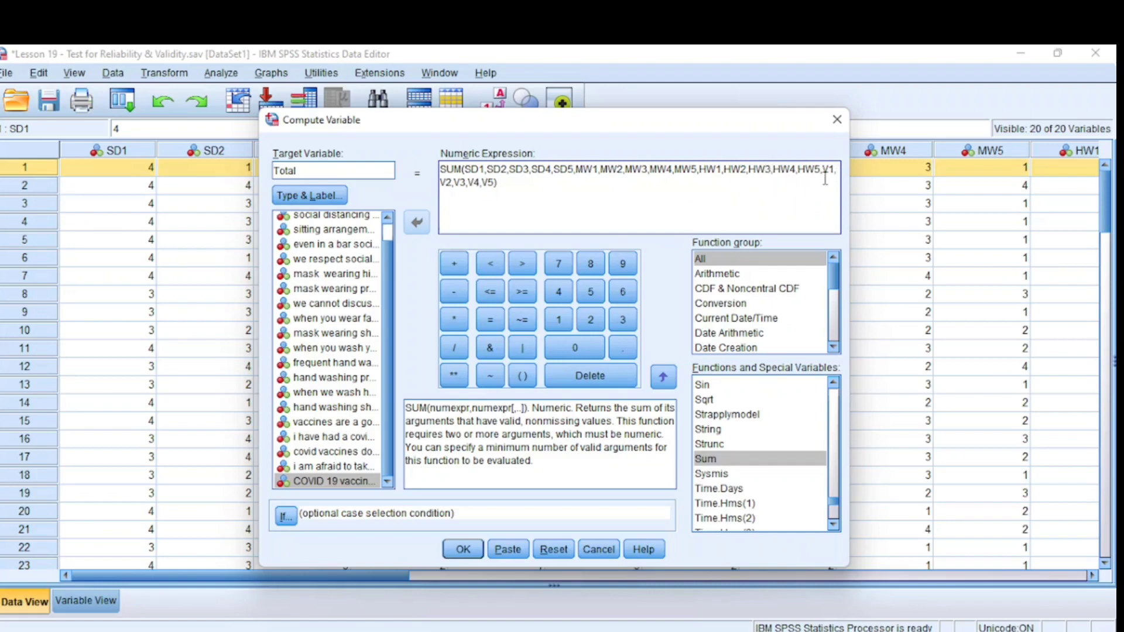
pyautogui.click(476, 554)
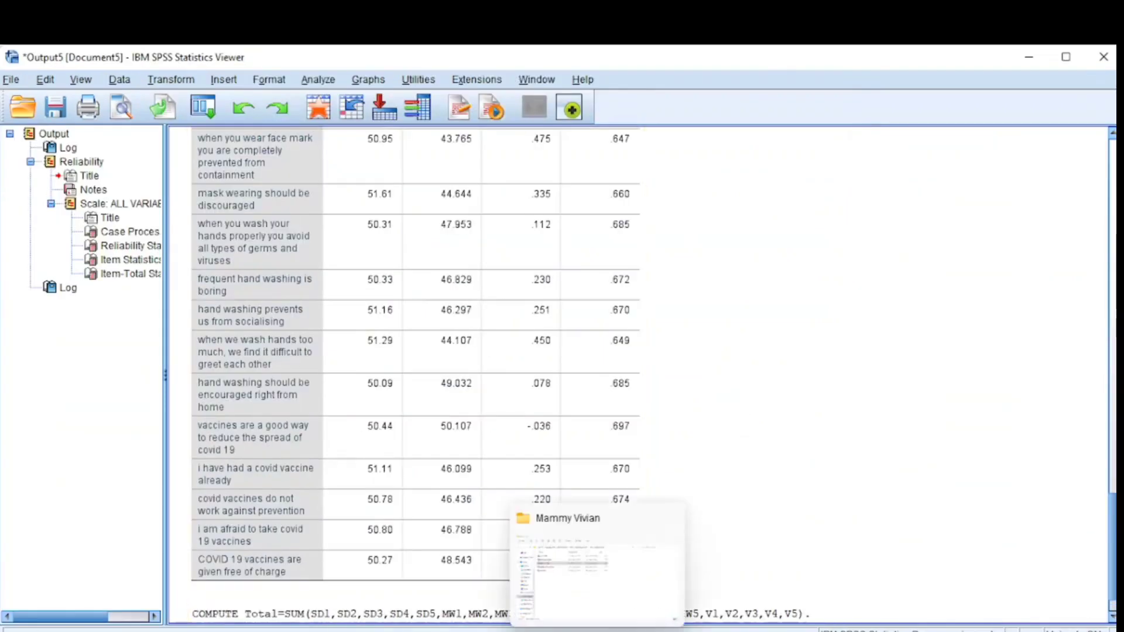
# Switch back to the Data Editor and check the computed values in the Total column, starting with case 1
pyautogui.click(611, 601)
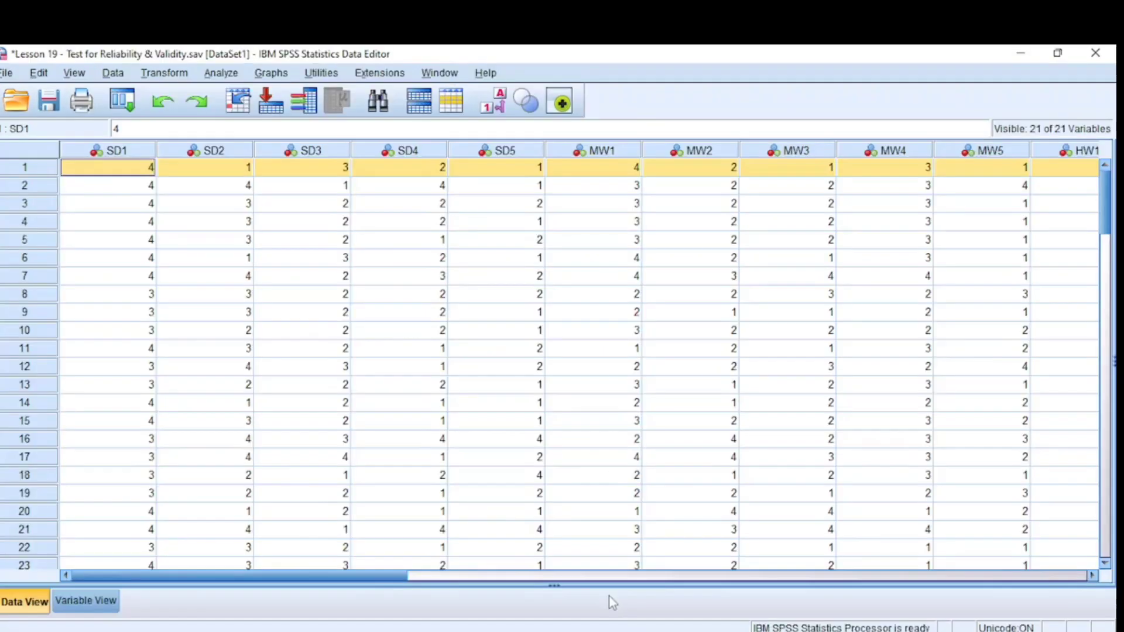
pyautogui.moveTo(403, 577); pyautogui.dragTo(803, 570)
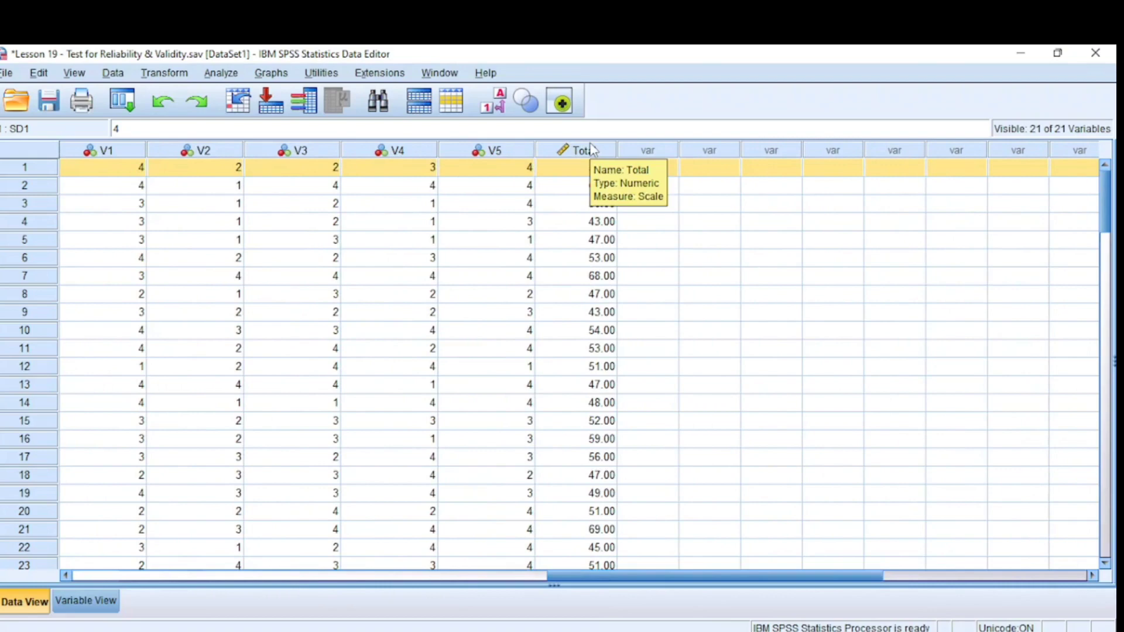
pyautogui.click(565, 169)
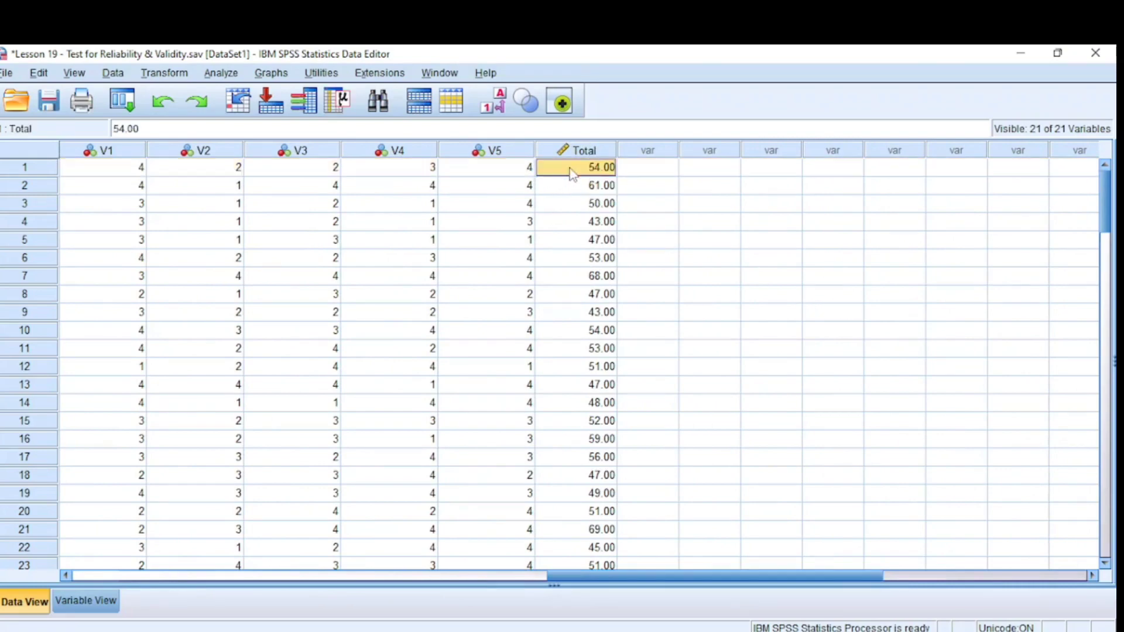
pyautogui.click(632, 177)
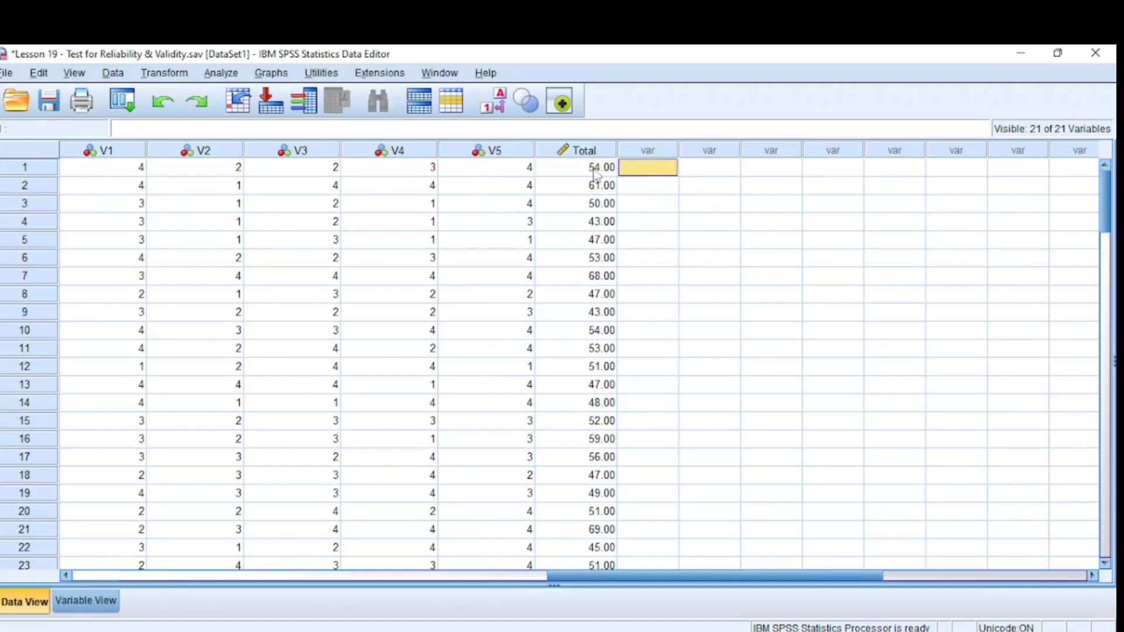
pyautogui.click(596, 176)
# Set the decimals of the Total variable to 0 and return to the case data
pyautogui.click(86, 600)
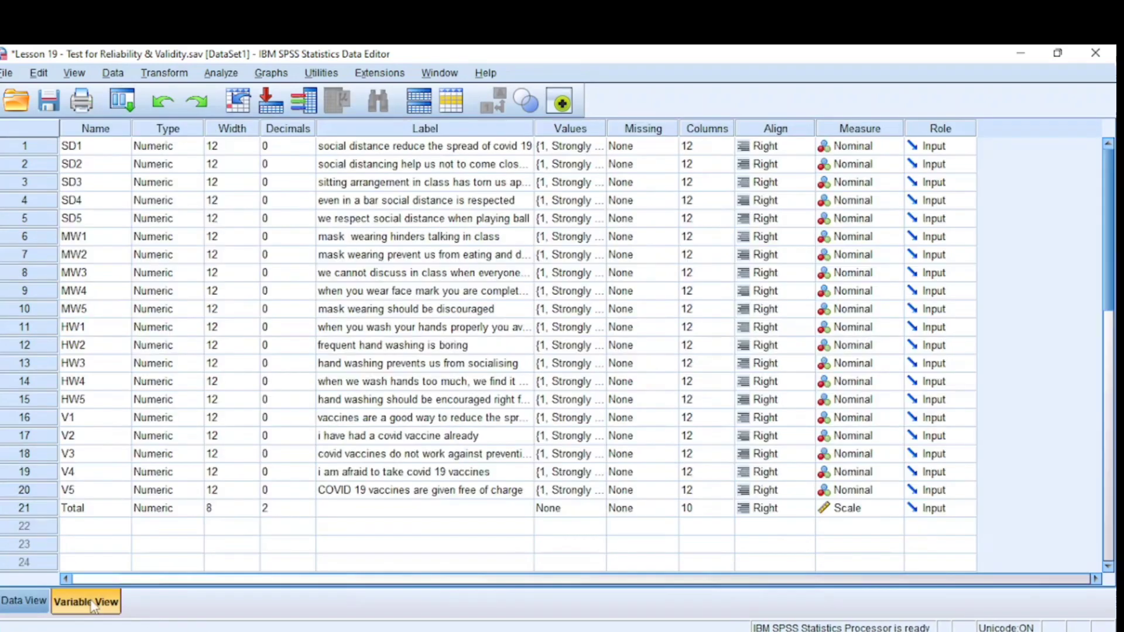
pyautogui.click(309, 513)
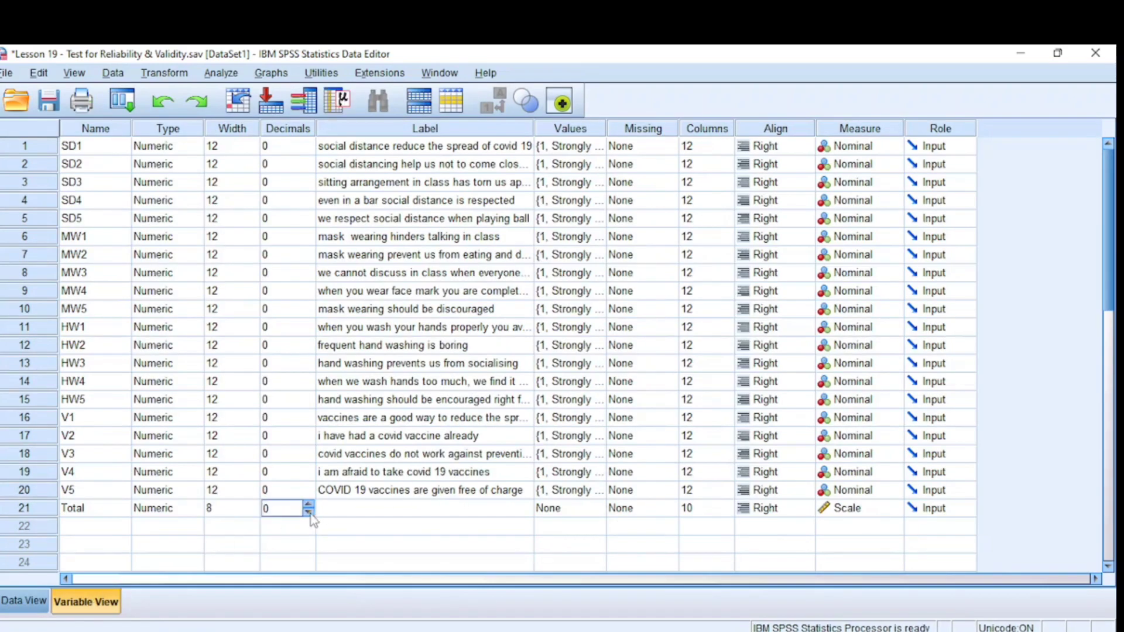
pyautogui.click(29, 602)
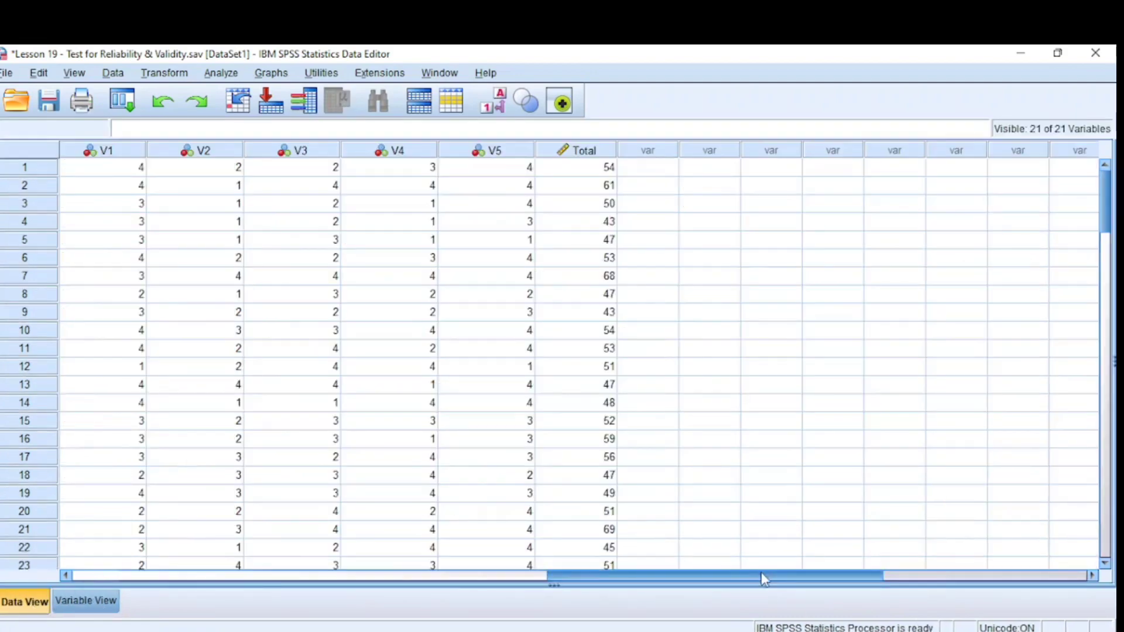
# Run a two-tailed Pearson bivariate correlation on all 20 items and Total, with significant correlations flagged
pyautogui.moveTo(763, 576); pyautogui.dragTo(444, 574)
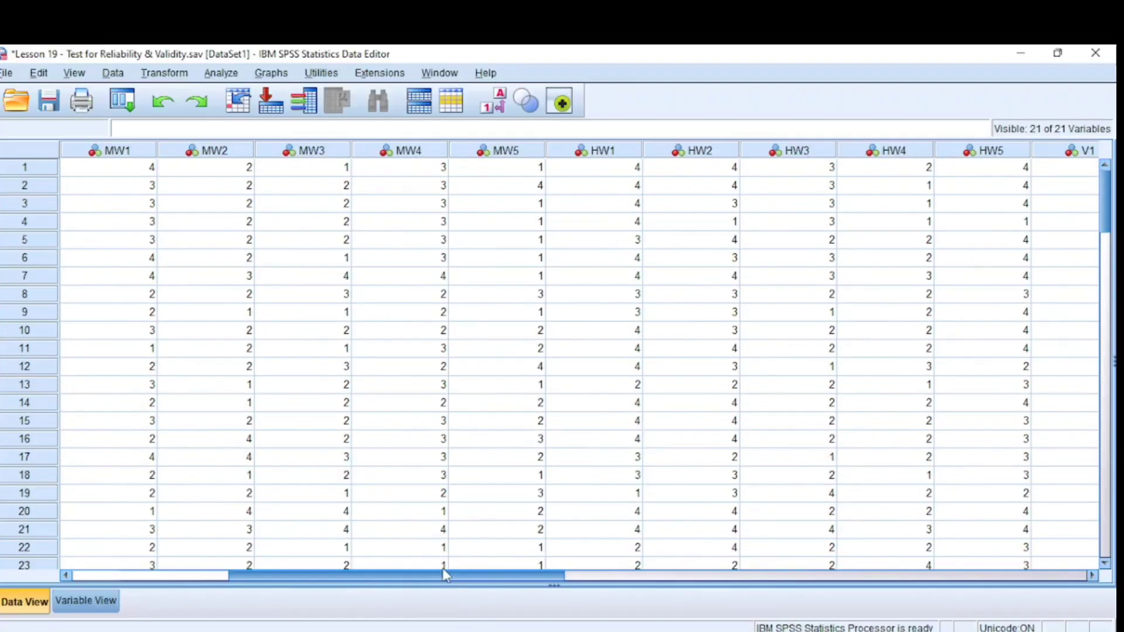
pyautogui.click(220, 73)
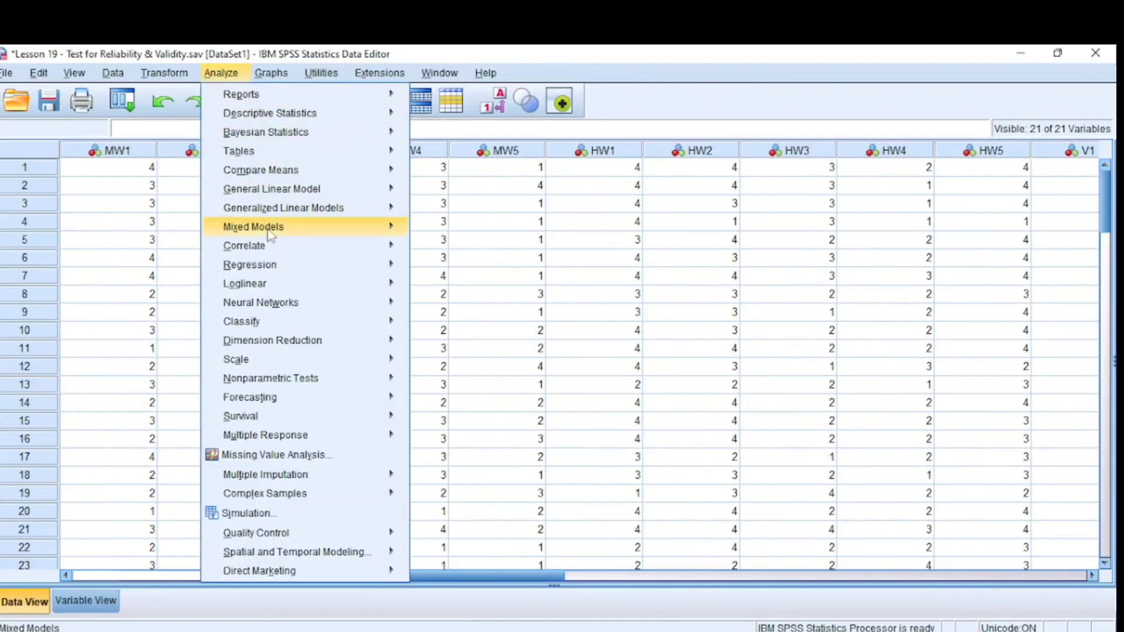
pyautogui.moveTo(306, 248)
pyautogui.click(443, 250)
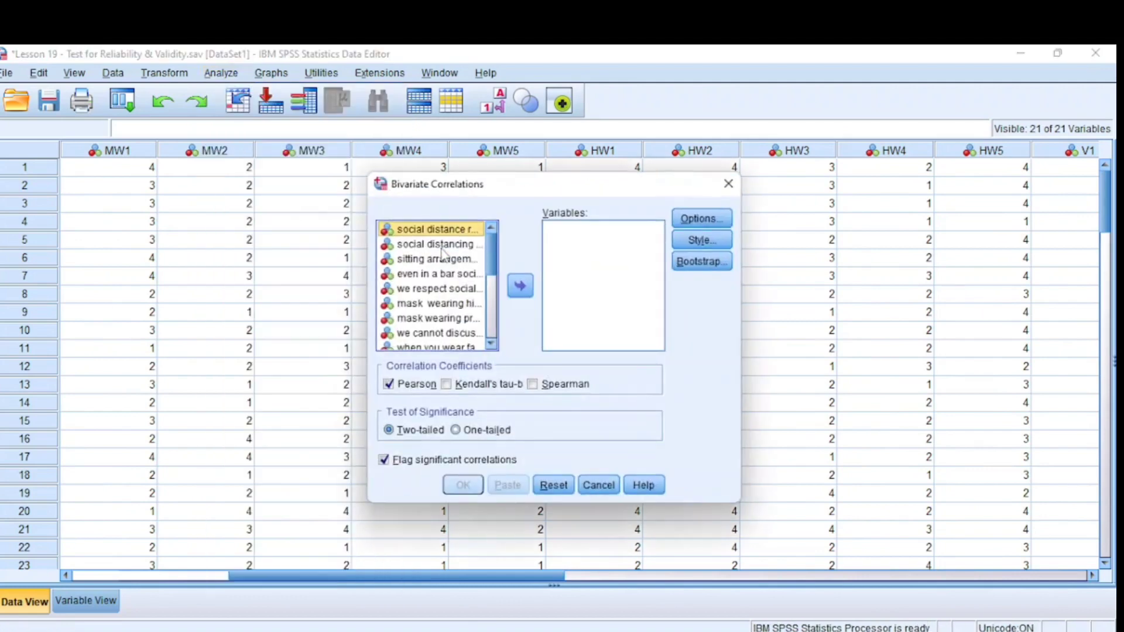
pyautogui.keyDown('shift'); pyautogui.click(455, 322); pyautogui.keyUp('shift')
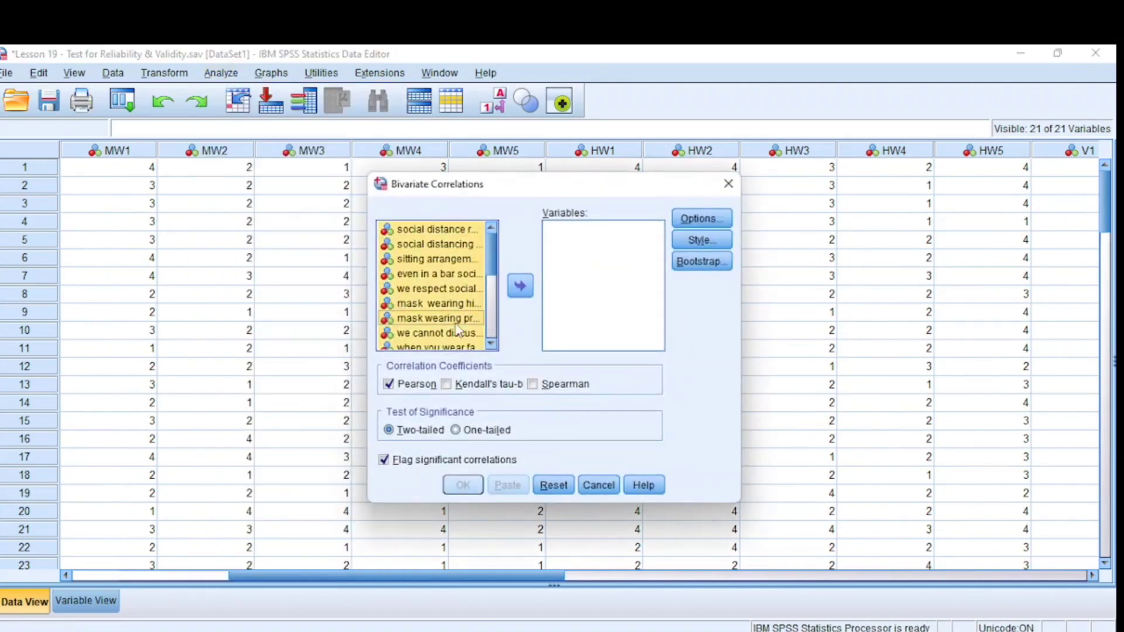
pyautogui.click(520, 286)
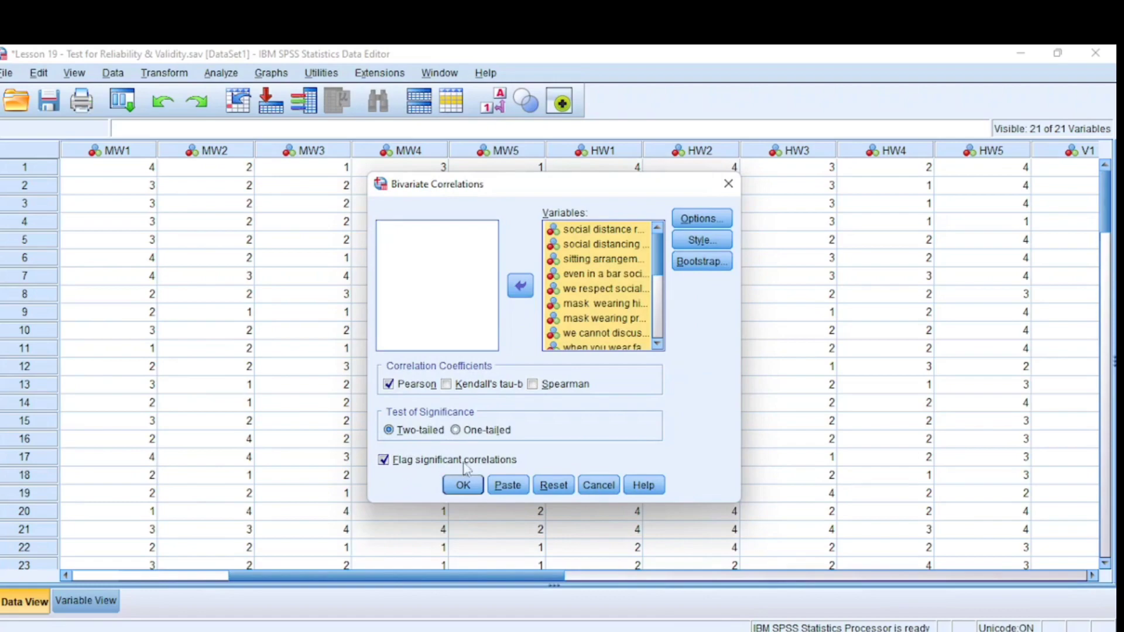
pyautogui.click(463, 485)
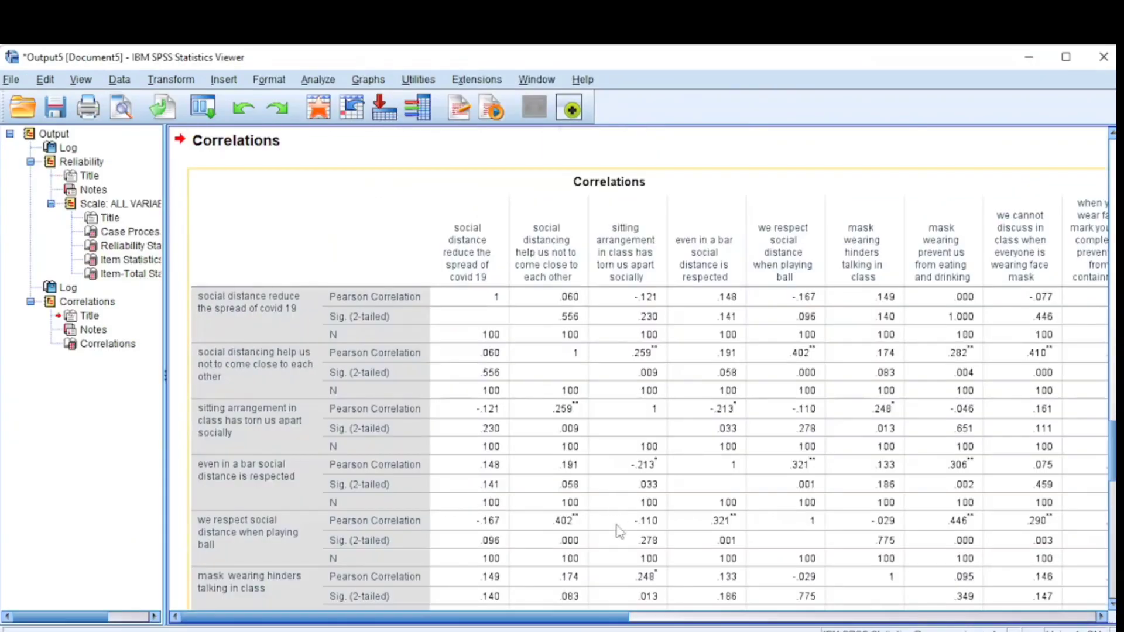
# Examine the Correlations table, comparing each item's Pearson Correlation and significance in the Total column
pyautogui.moveTo(450, 620); pyautogui.dragTo(917, 623)
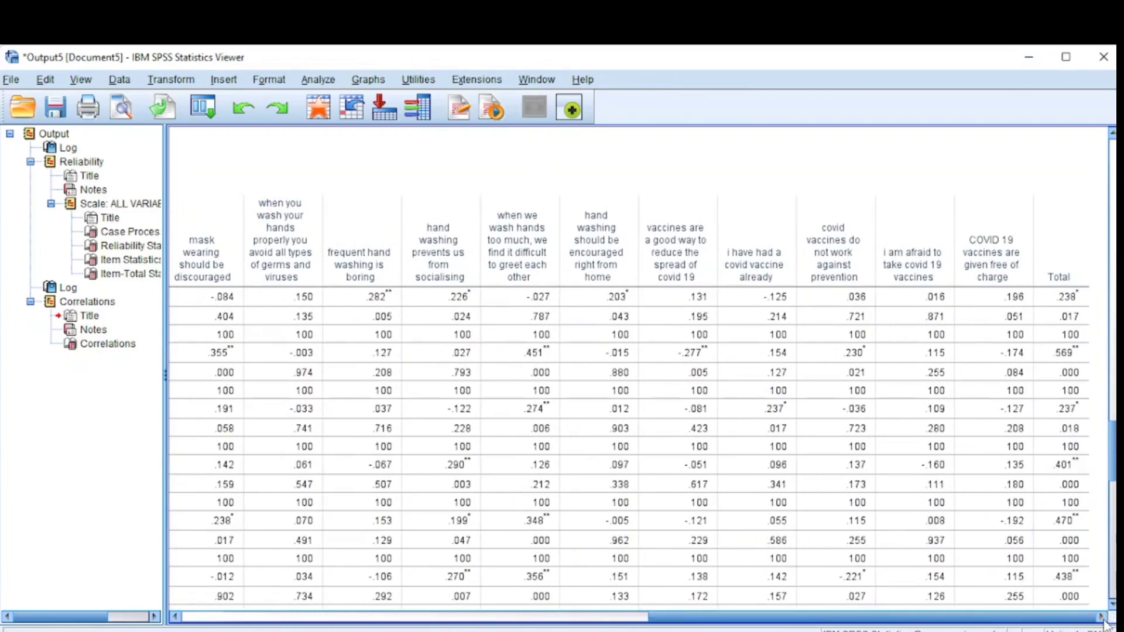
pyautogui.moveTo(924, 621); pyautogui.dragTo(389, 603)
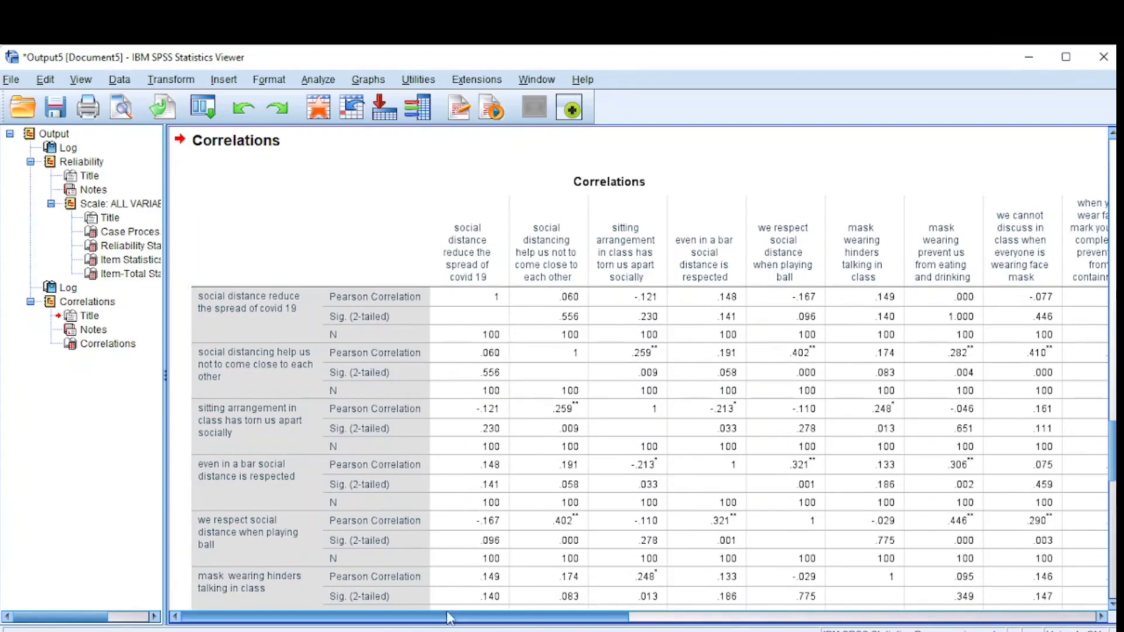
pyautogui.moveTo(449, 617); pyautogui.dragTo(917, 619)
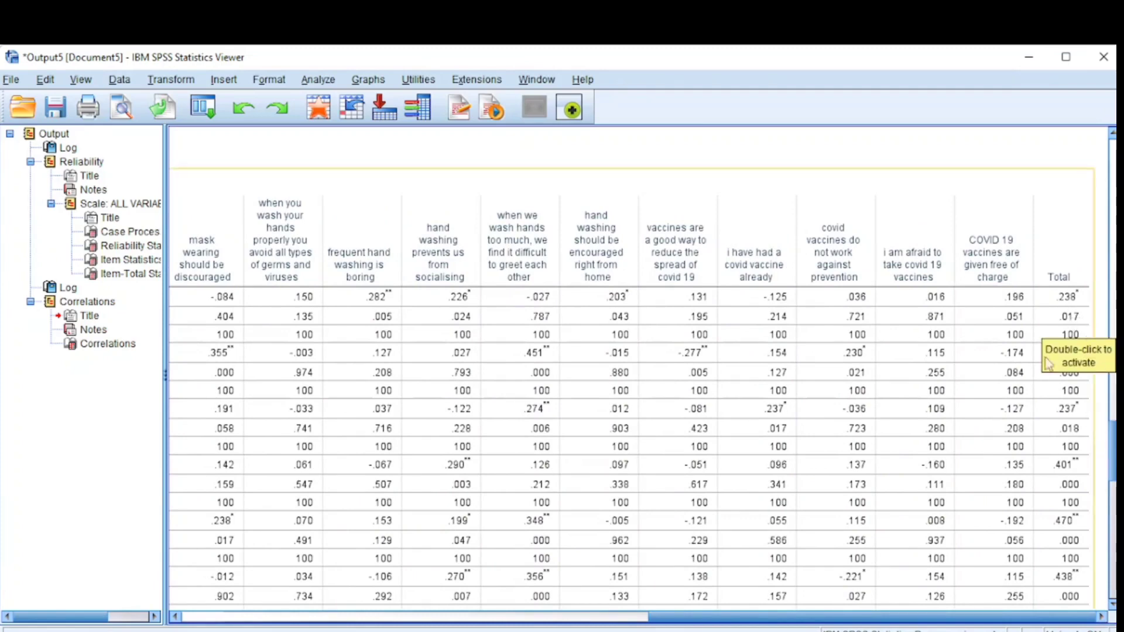
# Read down the Total column of the Correlations table, checking the significance value of each item
pyautogui.scroll(-1, 1103, 404)
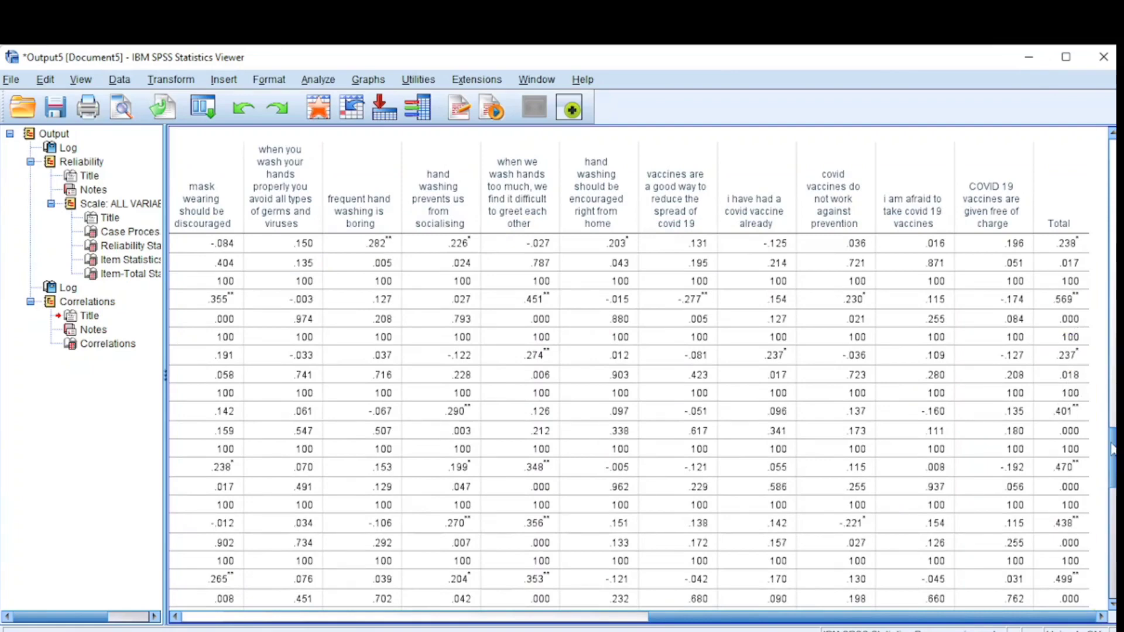
pyautogui.scroll(-3, 1114, 460)
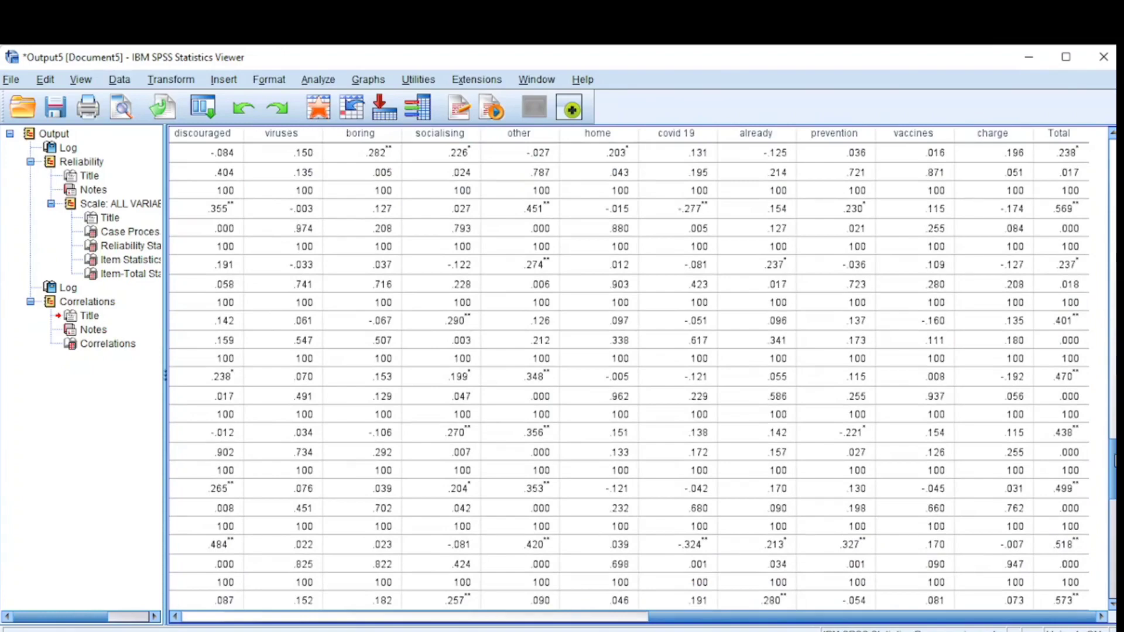
pyautogui.scroll(-4, 1114, 459)
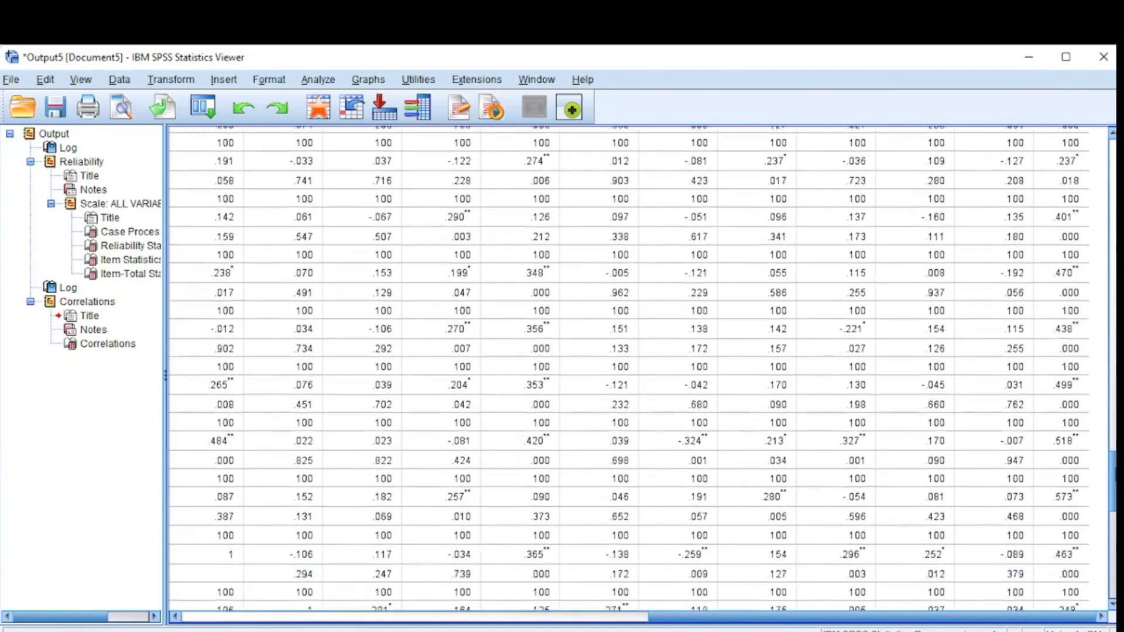
pyautogui.scroll(-12, 642, 369)
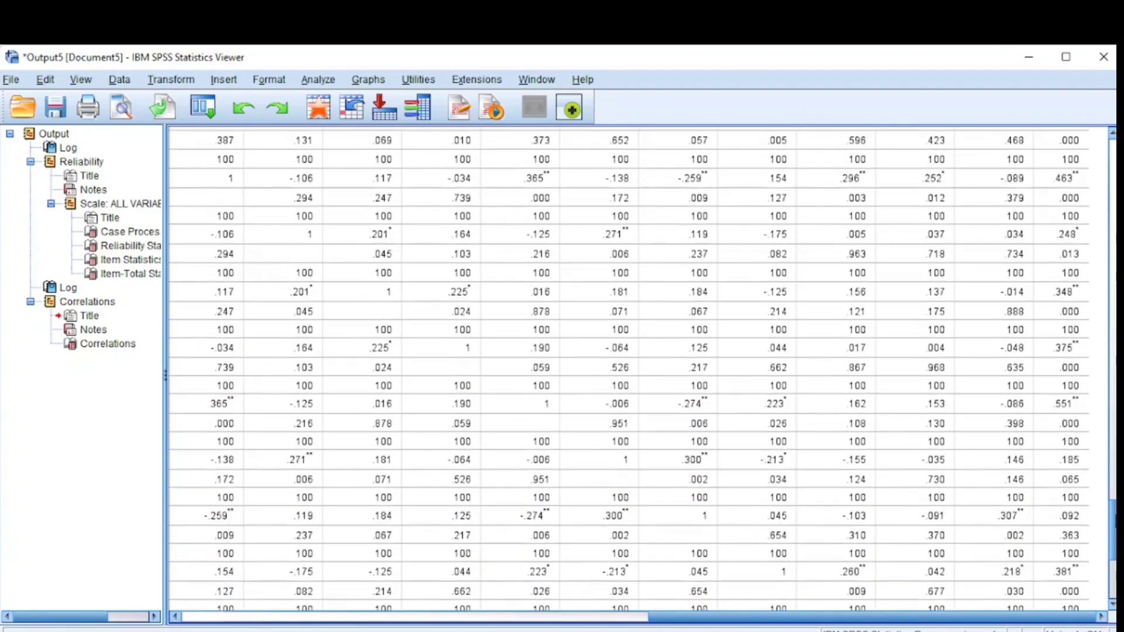
pyautogui.moveTo(1112, 521); pyautogui.dragTo(1112, 451)
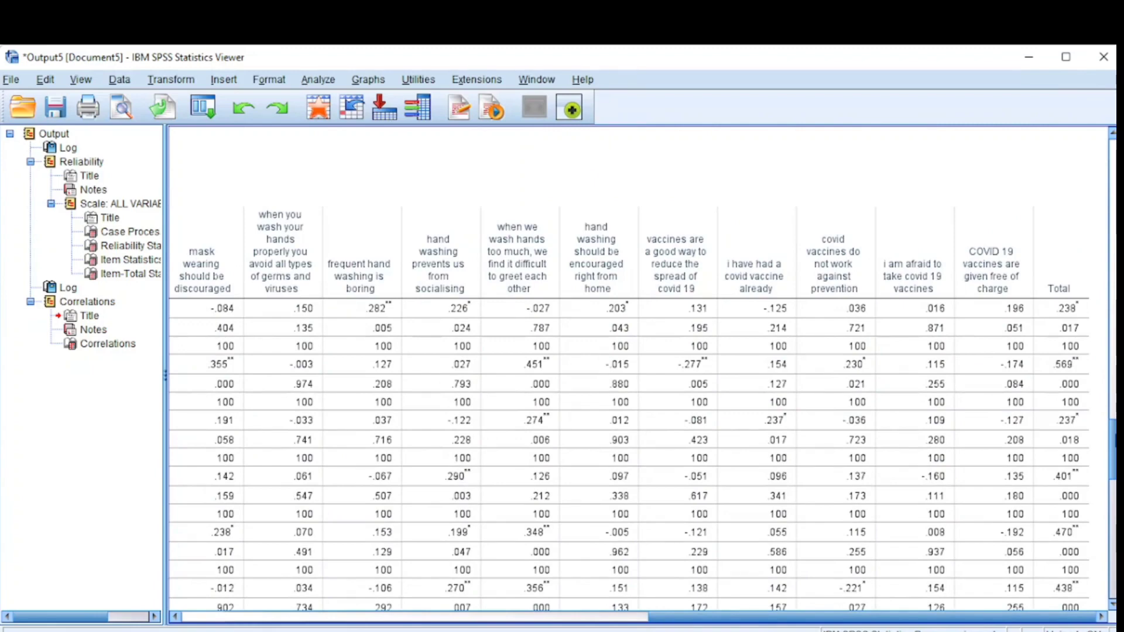
# Select the Correlations table and go through its Total column again, checking each item's Pearson coefficient and significance flags
pyautogui.click(1084, 328)
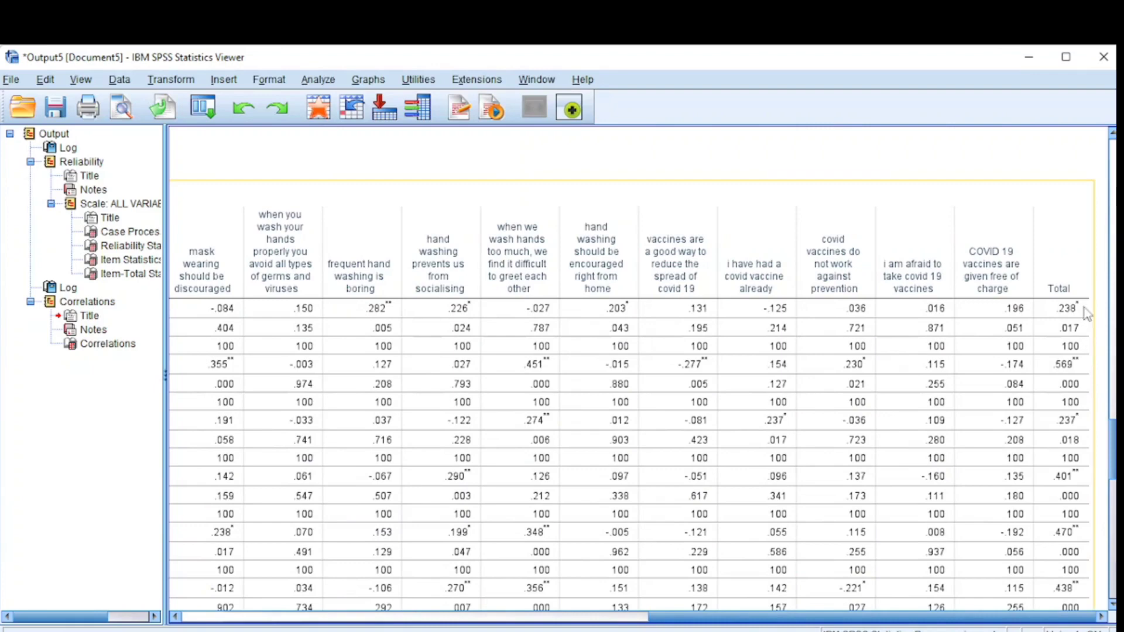
pyautogui.scroll(-1, 1080, 310)
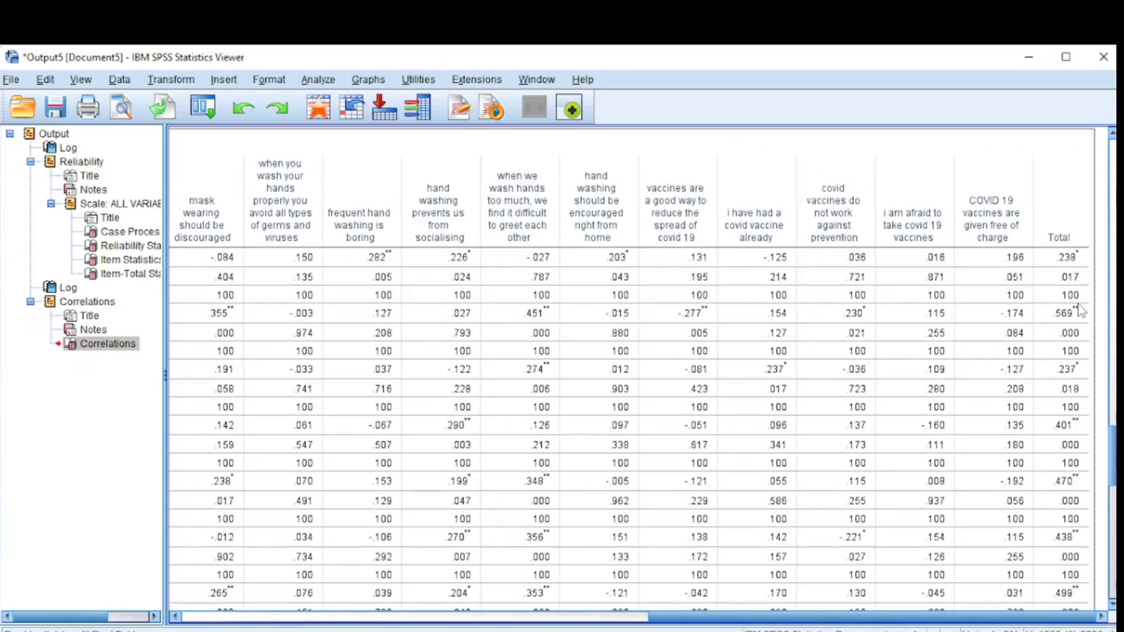
pyautogui.scroll(1, 1080, 310)
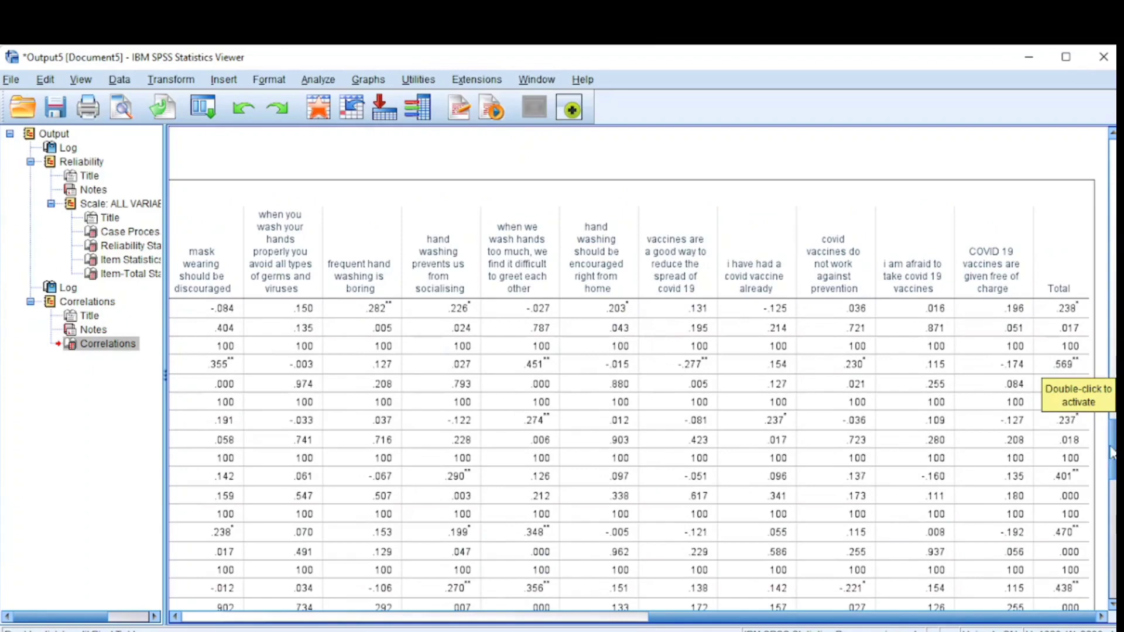
pyautogui.scroll(-3, 1111, 459)
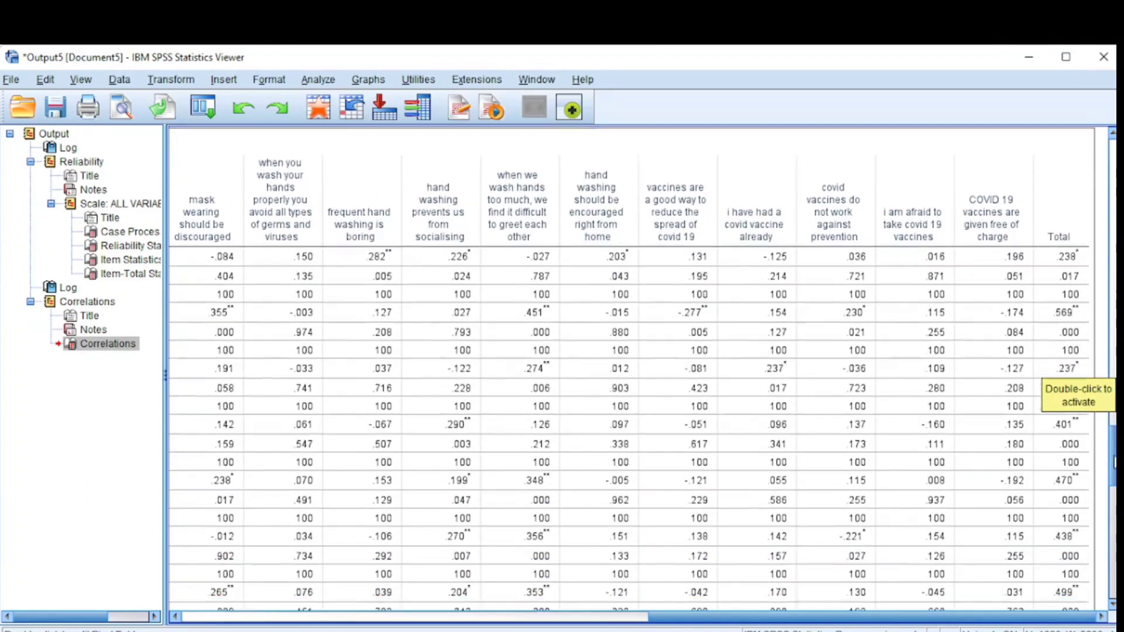
pyautogui.scroll(-5, 1113, 462)
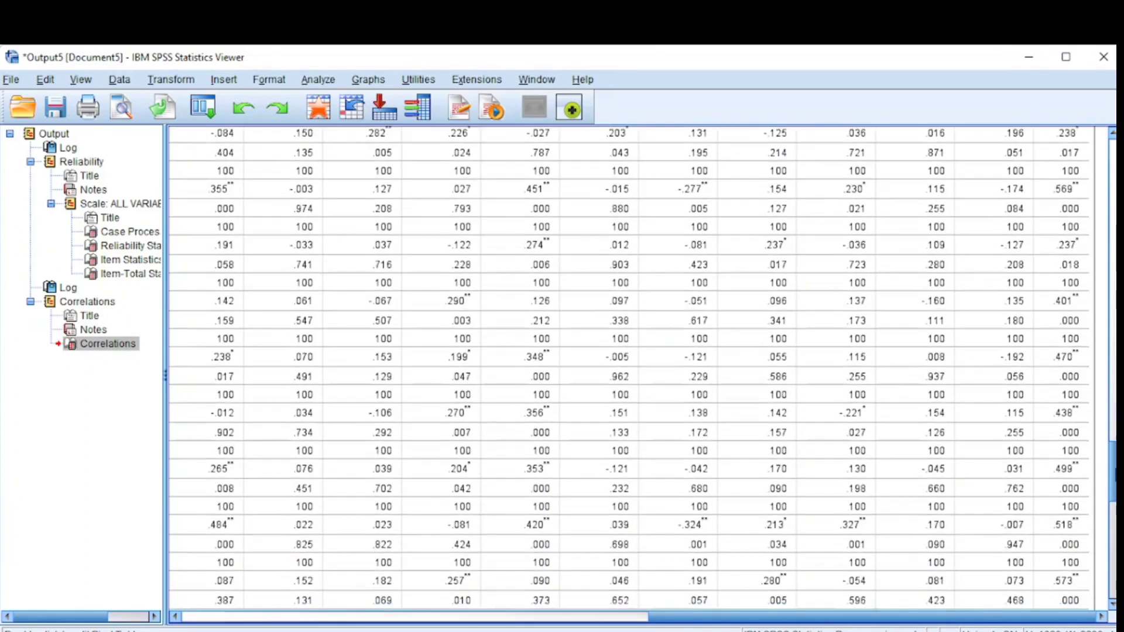
pyautogui.scroll(-1, 1113, 462)
pyautogui.scroll(-4, 1113, 462)
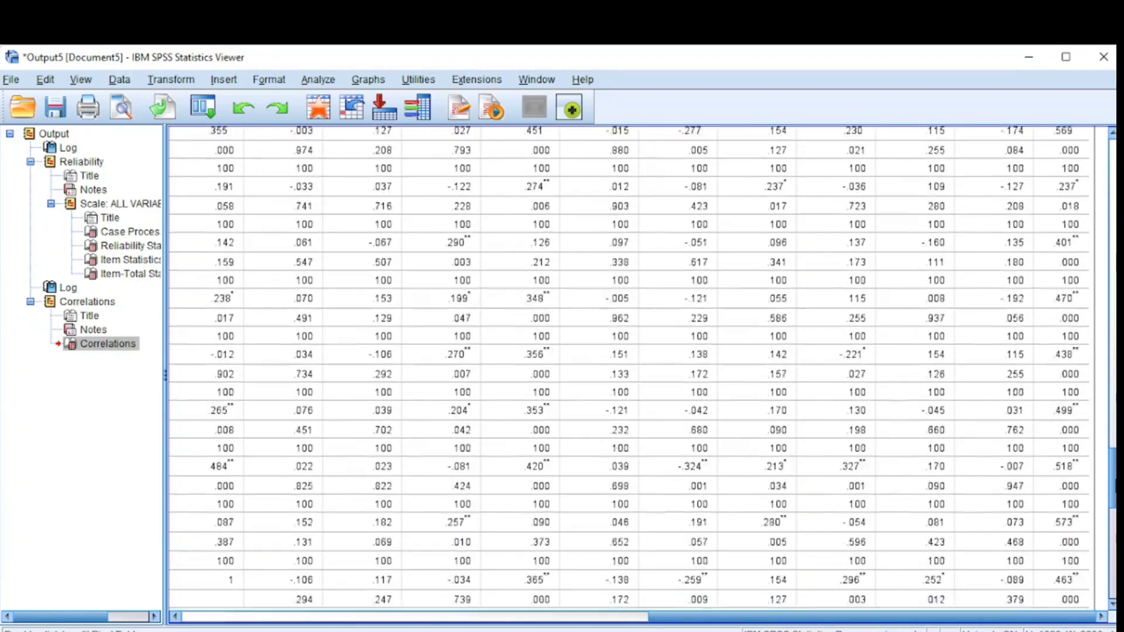
pyautogui.scroll(-6, 1113, 463)
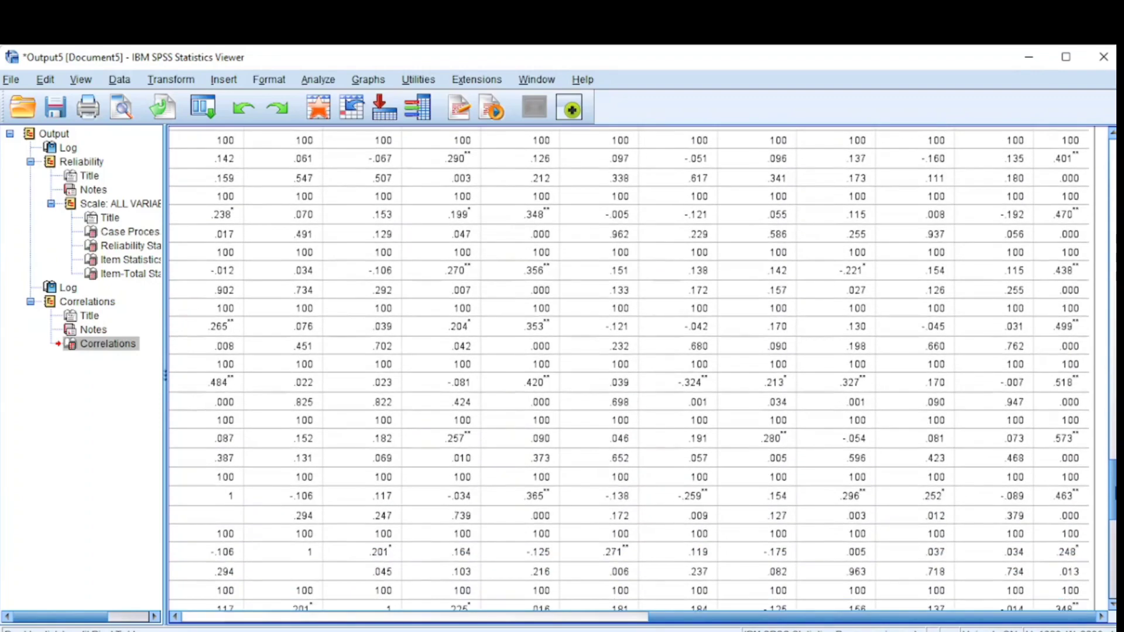
pyautogui.scroll(-9, 1113, 463)
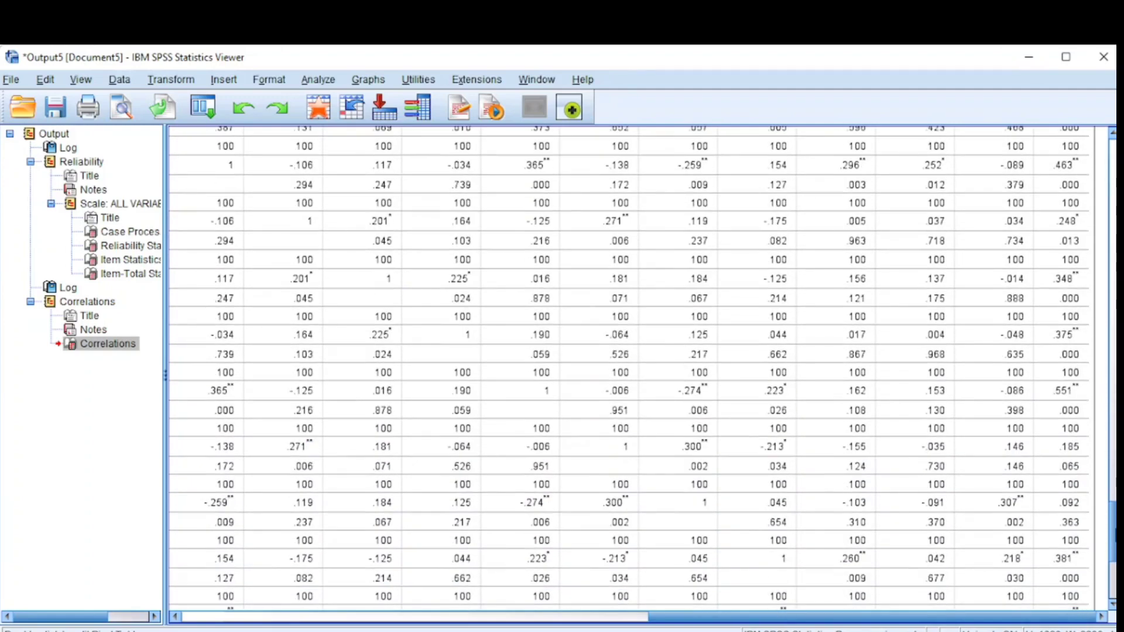
# Match the item names and the Pearson Correlation, Sig. (2-tailed) and N row labels with the Total column
pyautogui.scroll(10, 1112, 472)
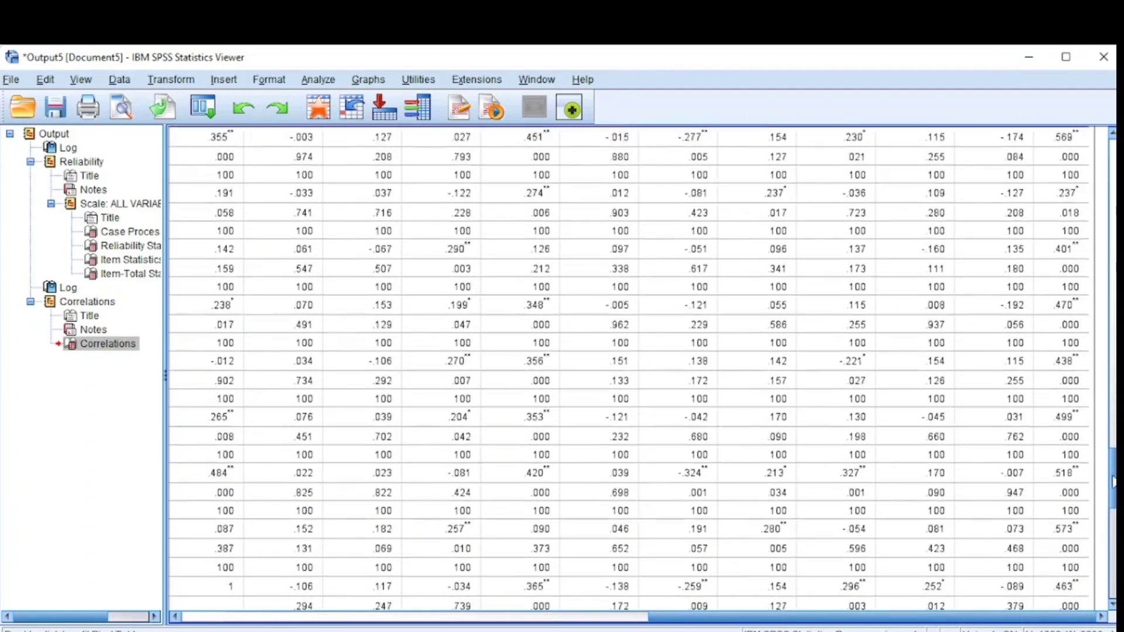
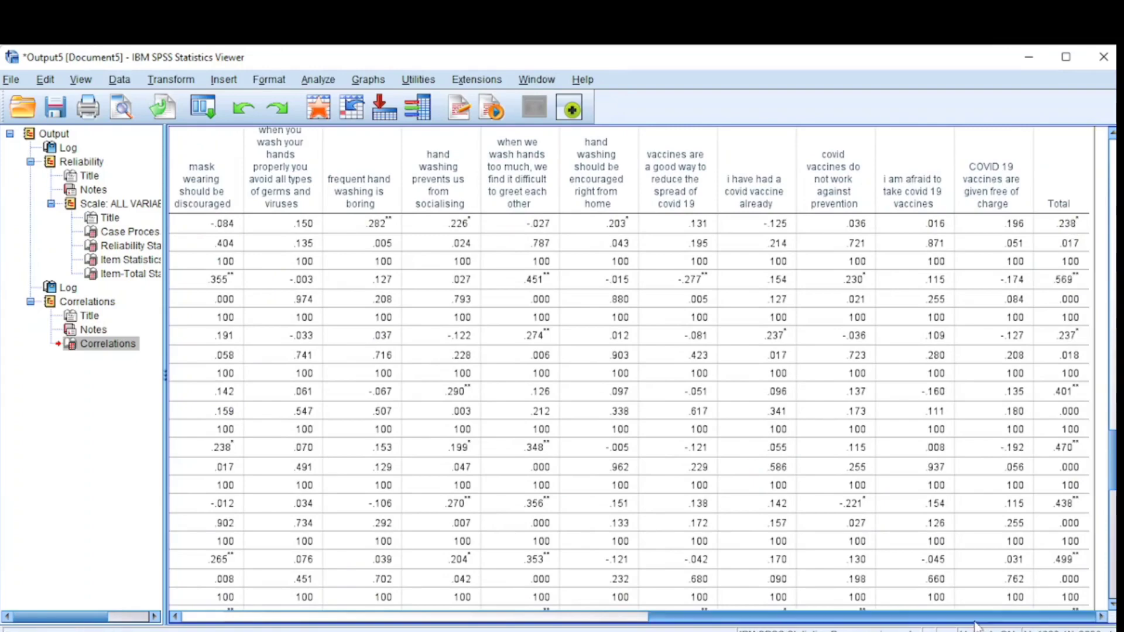
pyautogui.moveTo(972, 617); pyautogui.dragTo(450, 618)
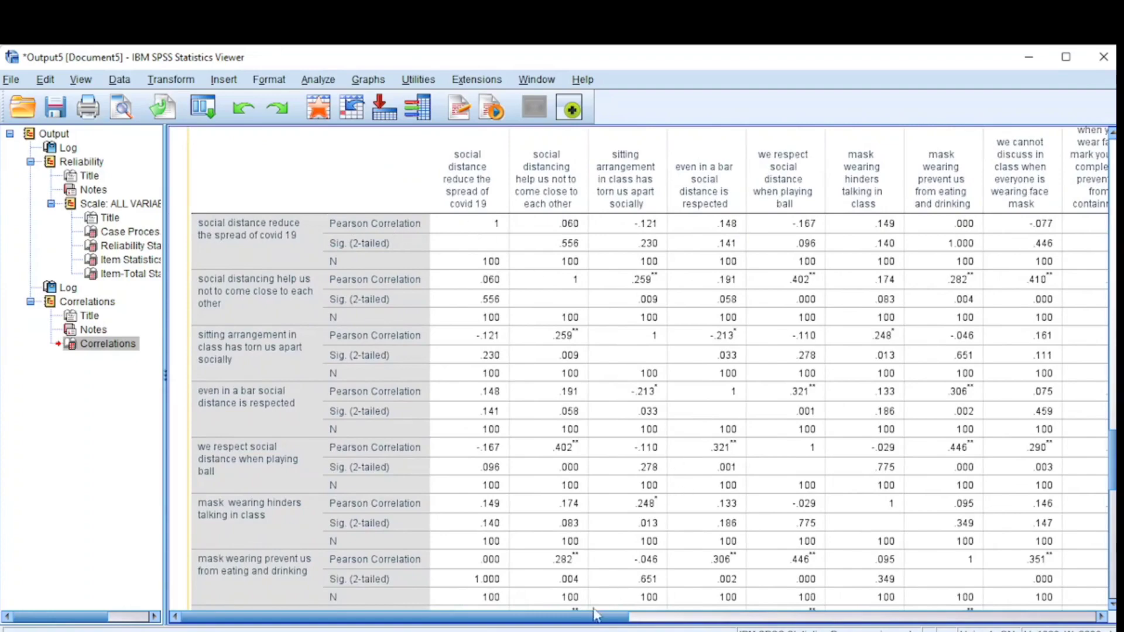
pyautogui.moveTo(573, 623); pyautogui.dragTo(1066, 623)
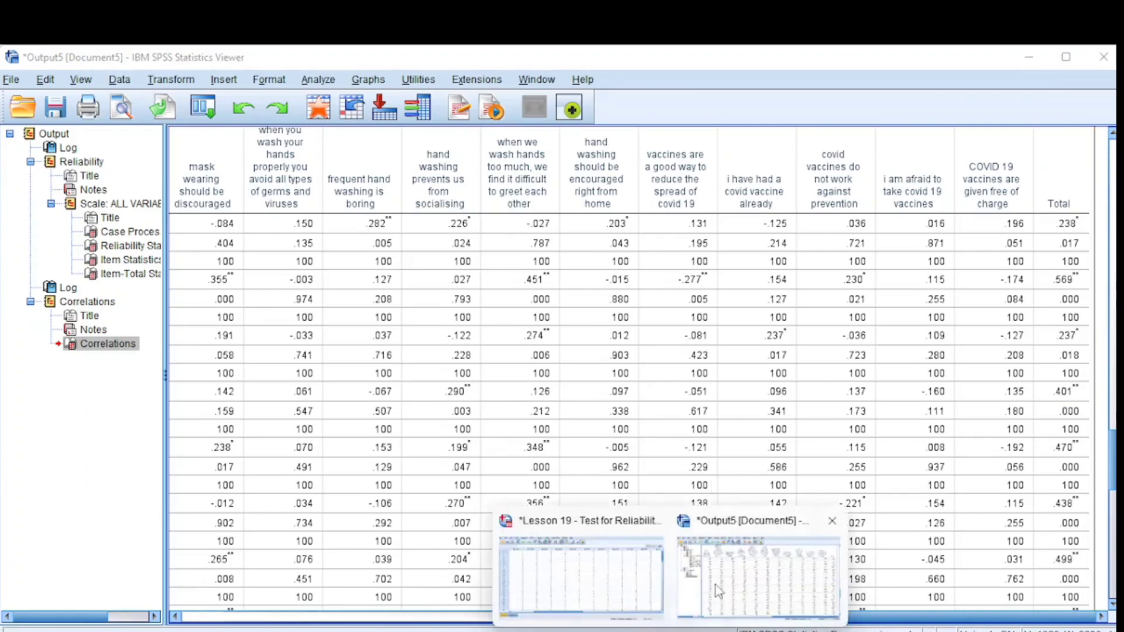
# Switch to the Data Editor and view the case data from the first item, SD1
pyautogui.moveTo(679, 628)
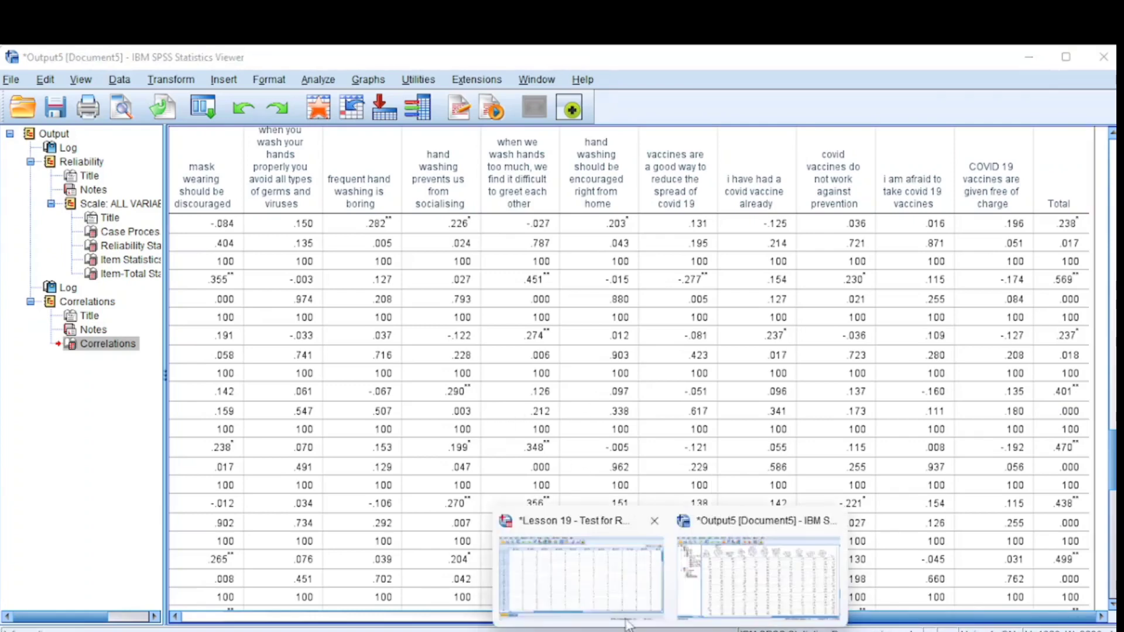
pyautogui.click(590, 598)
pyautogui.moveTo(442, 575); pyautogui.dragTo(255, 575)
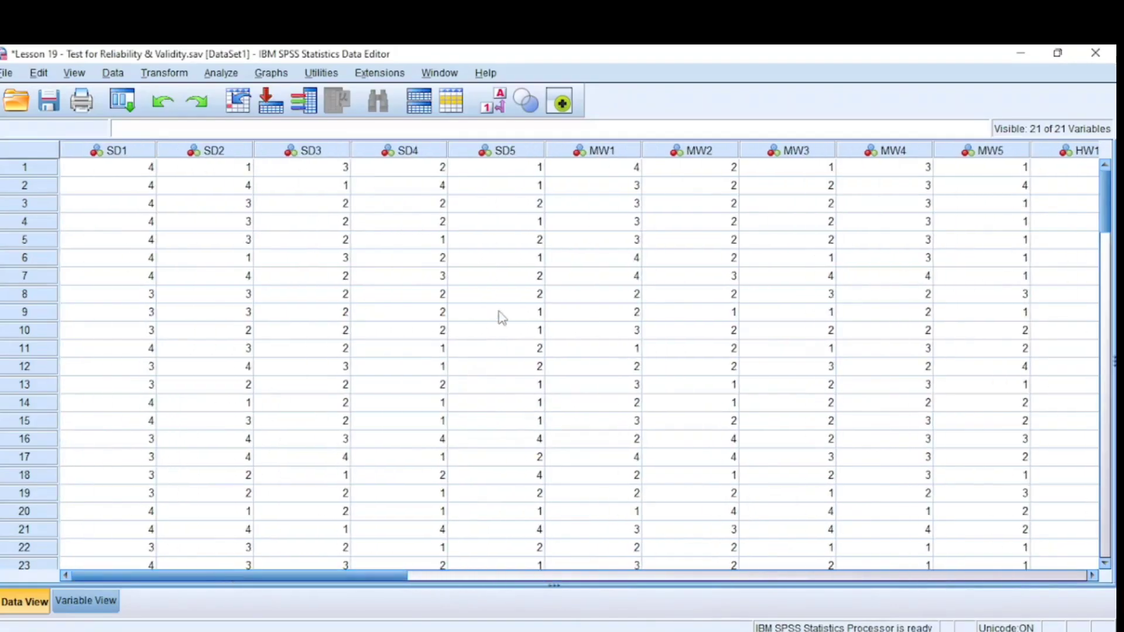
# Switch to Pearson Correlation table.pdf in Foxit PDF Reader and examine the one-tail and two-tail headings of the critical values table
pyautogui.click(586, 570)
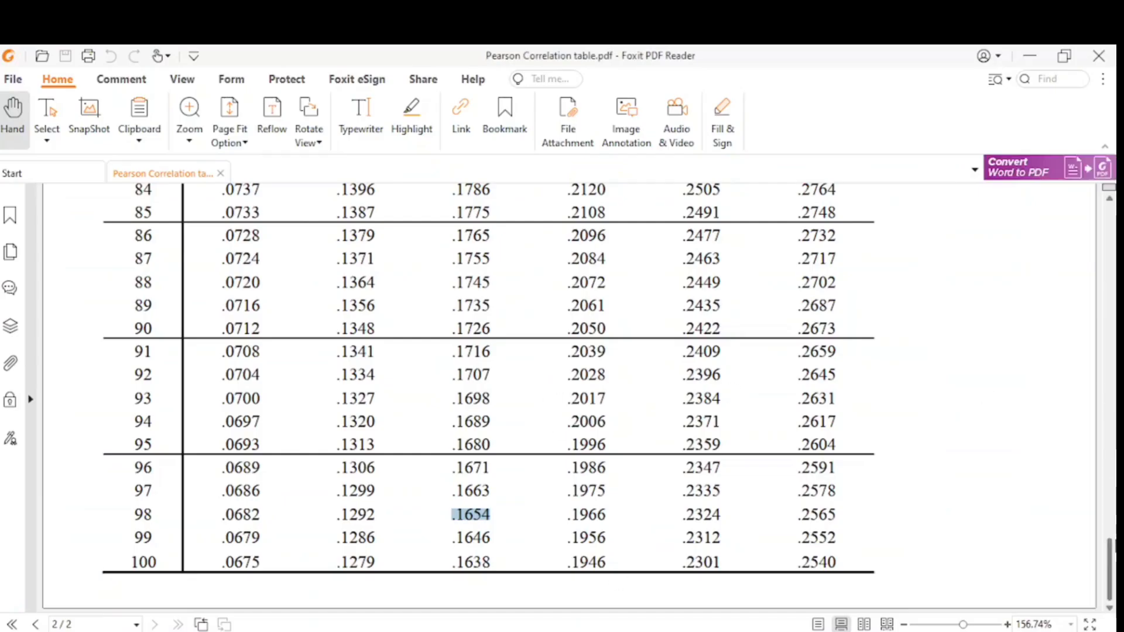
pyautogui.moveTo(1112, 559); pyautogui.dragTo(1110, 229)
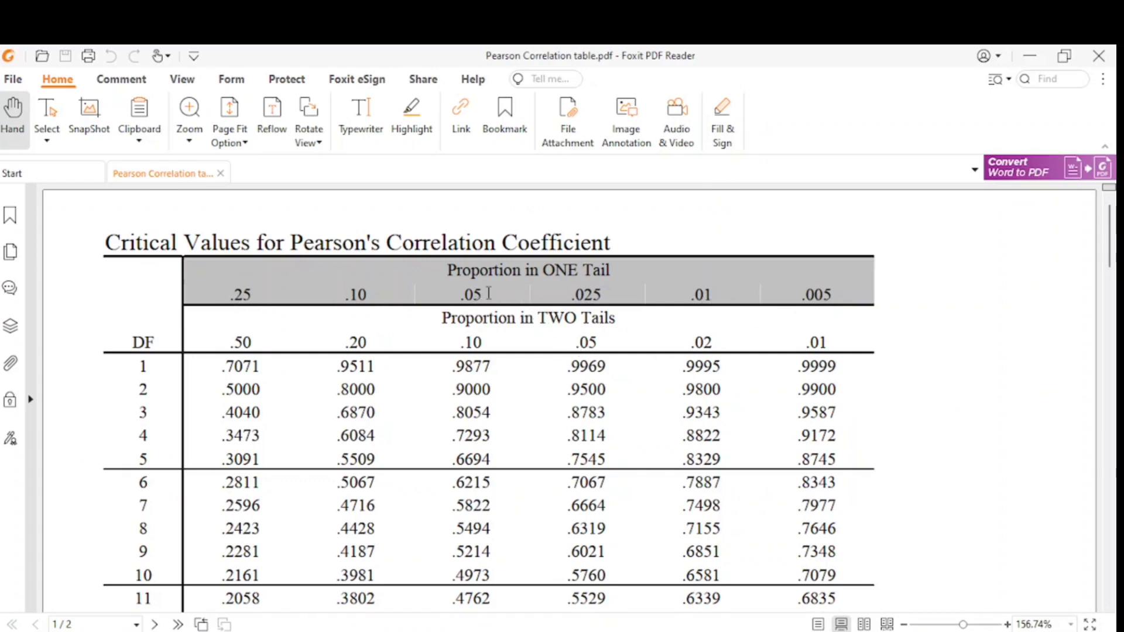
pyautogui.scroll(-1, 474, 296)
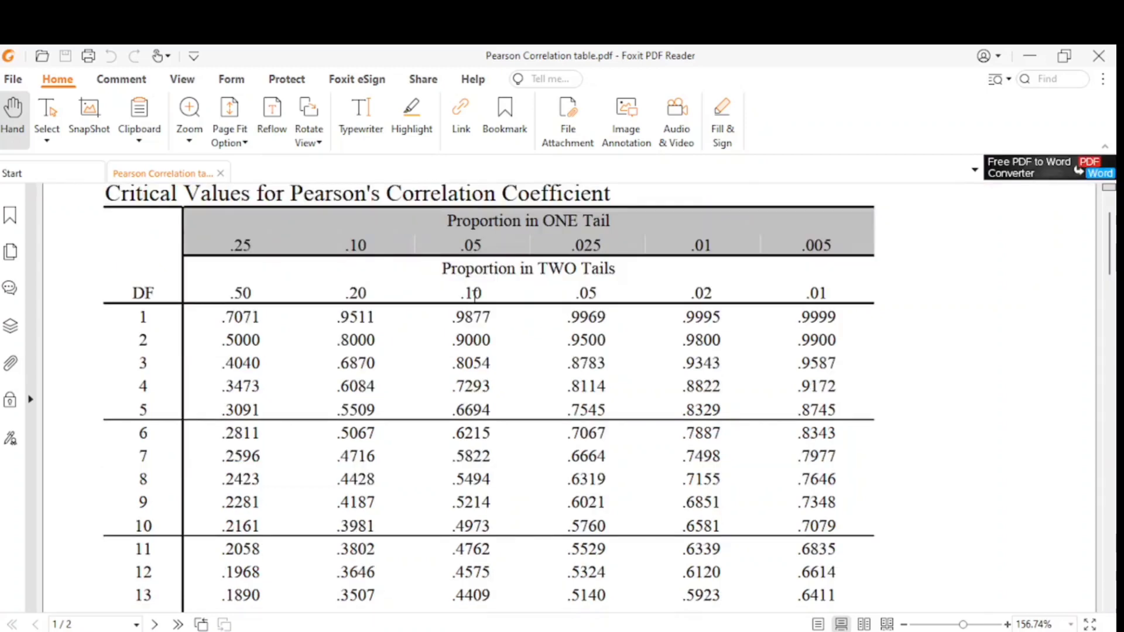
# Find the DF 98 row on page 2 and select its critical value in the one-tail .05 column
pyautogui.scroll(-15, 474, 295)
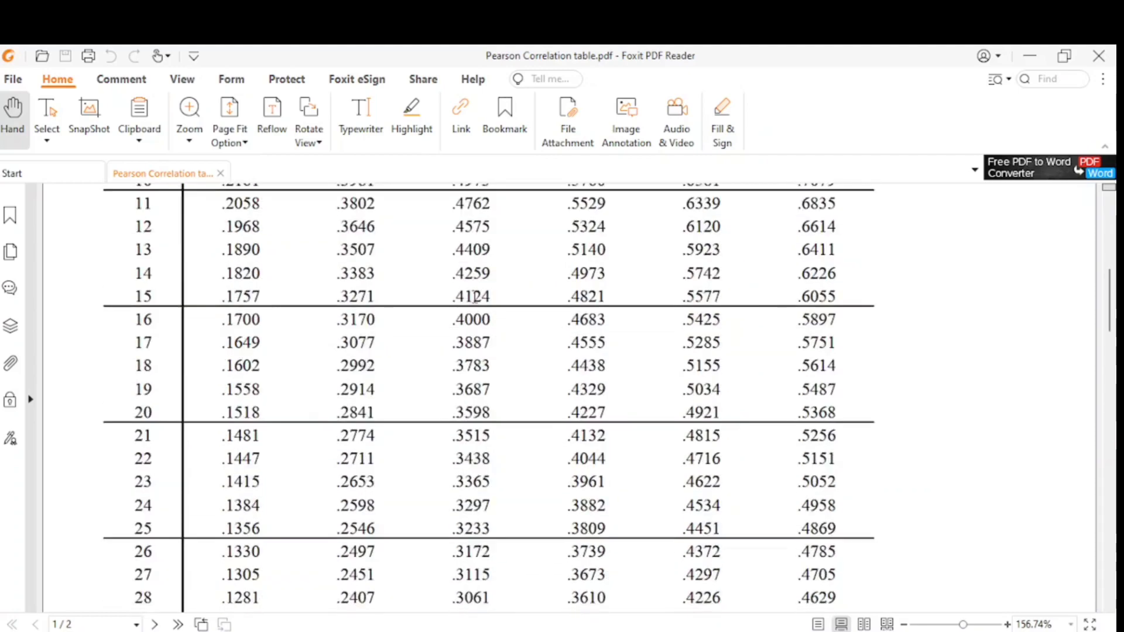
pyautogui.scroll(-10, 474, 297)
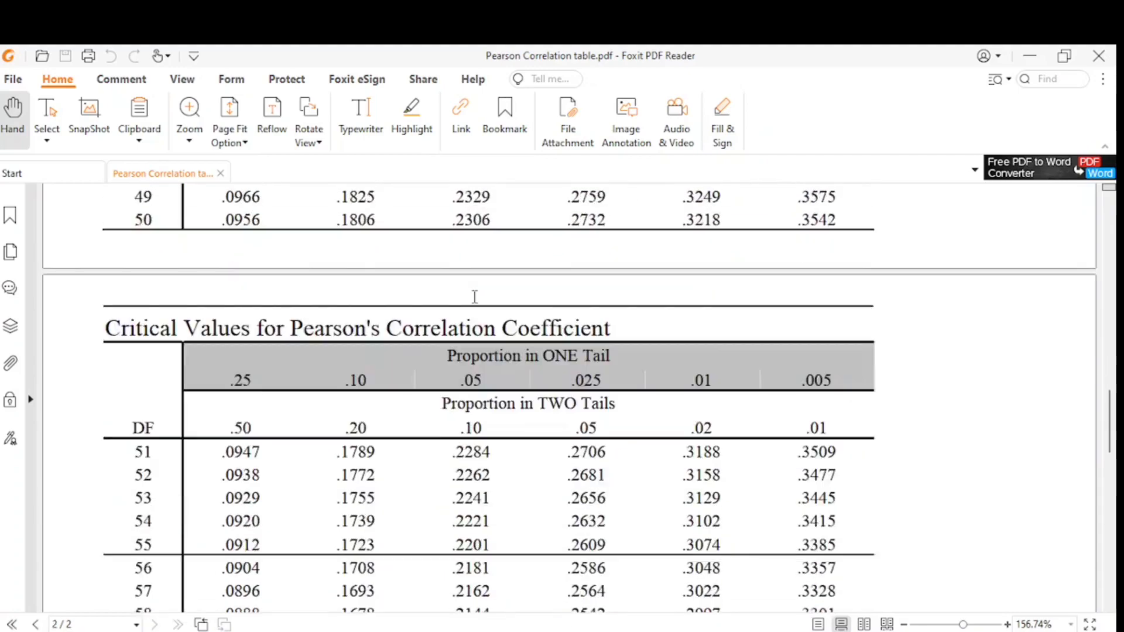
pyautogui.scroll(2, 474, 297)
pyautogui.scroll(-8, 474, 297)
pyautogui.scroll(-18, 474, 296)
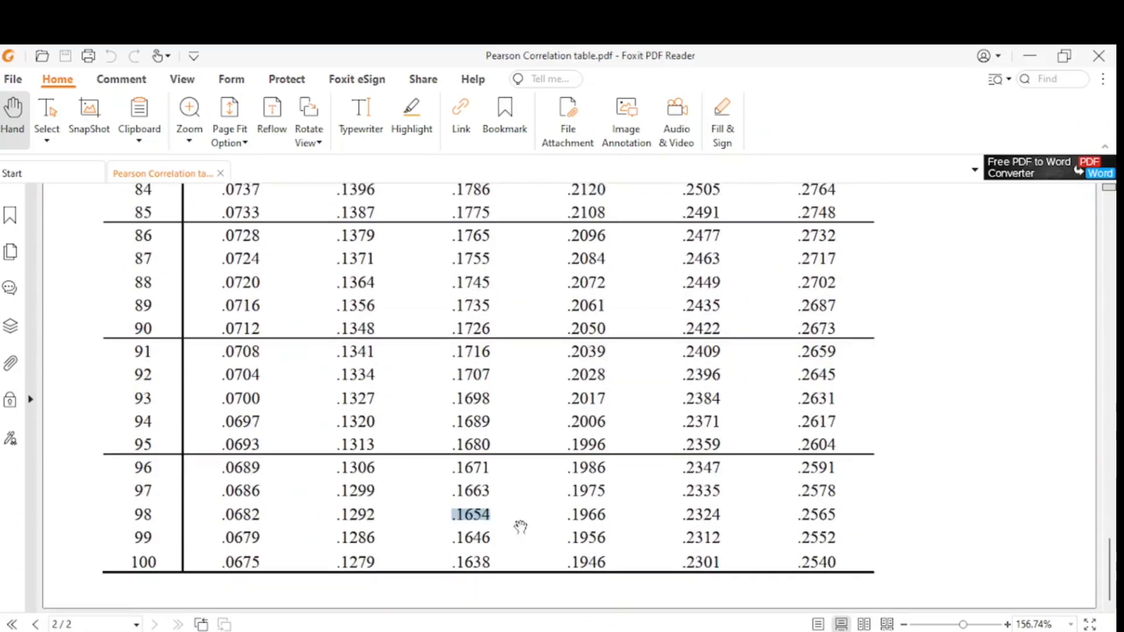
pyautogui.click(452, 518)
pyautogui.moveTo(449, 517); pyautogui.dragTo(492, 516)
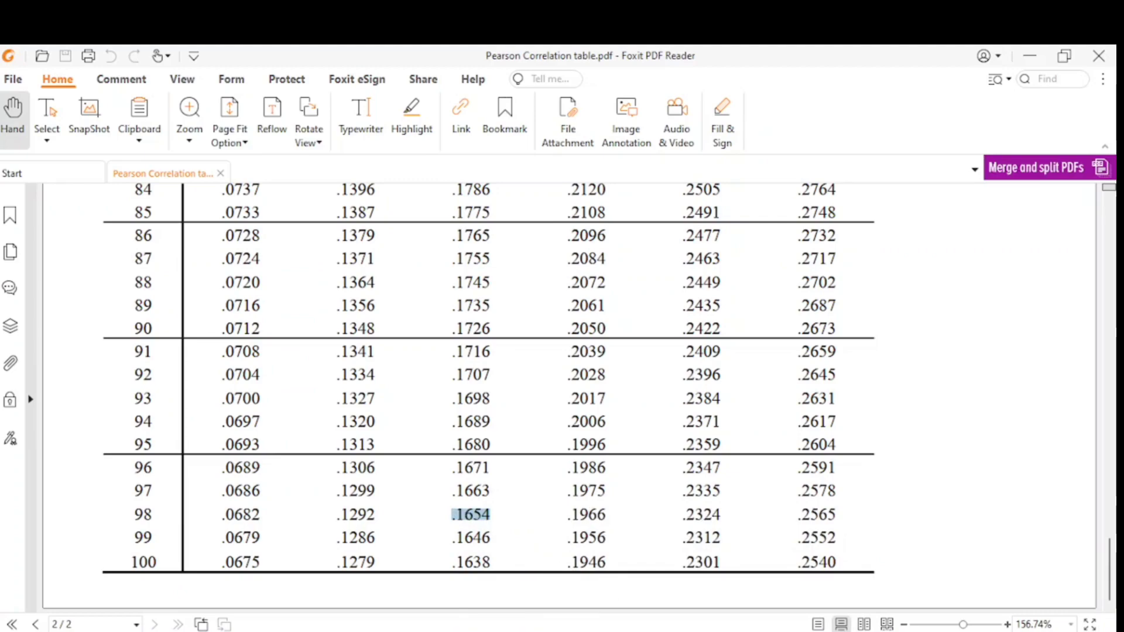
# Switch back to the SPSS output and compare the Total column's Pearson correlations with the critical value for DF 98
pyautogui.moveTo(708, 621)
pyautogui.click(754, 594)
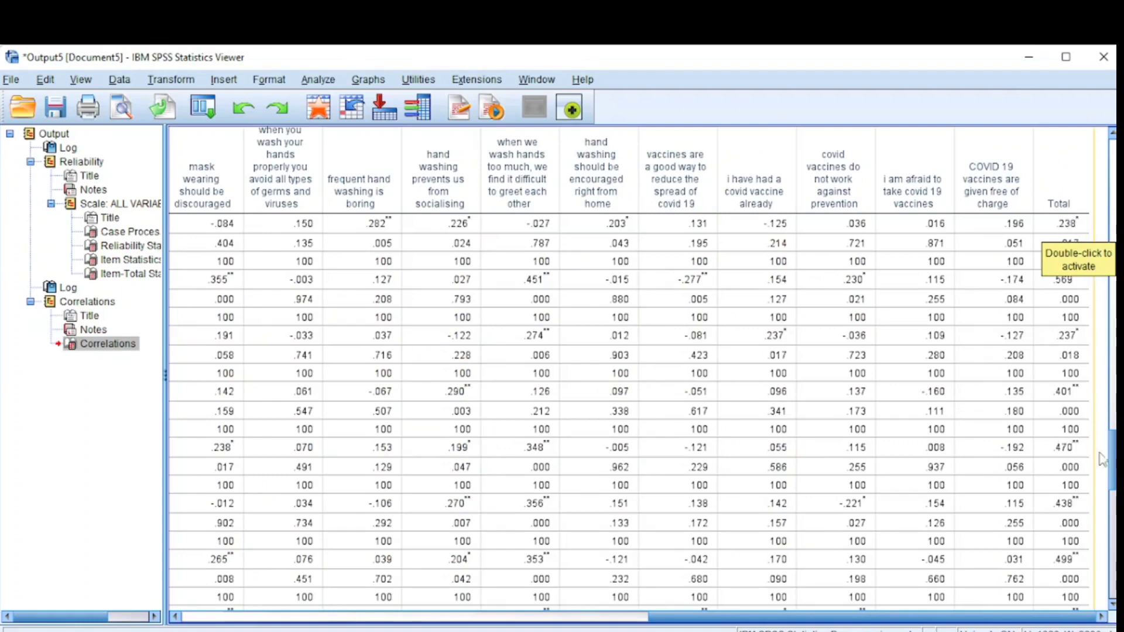
pyautogui.scroll(-10, 1102, 459)
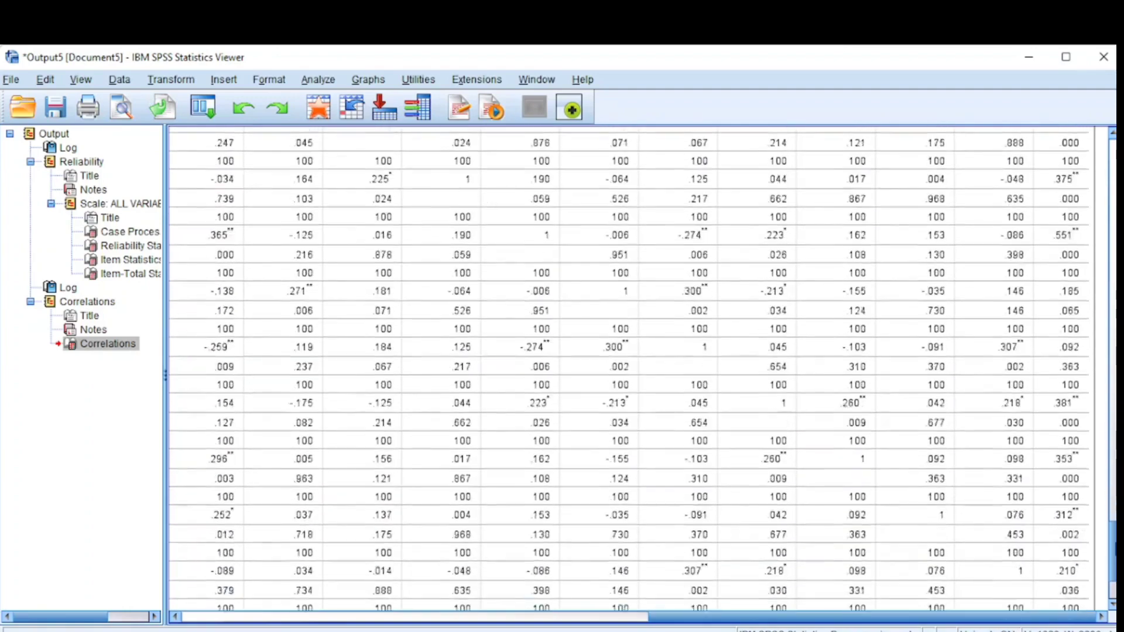
pyautogui.scroll(10, 1052, 429)
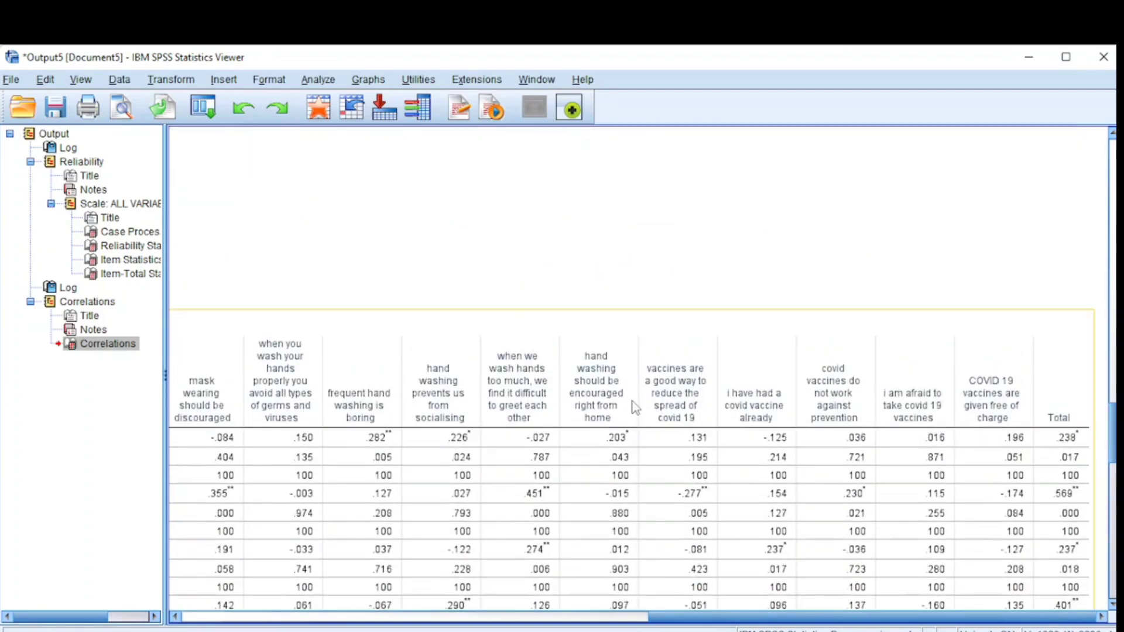